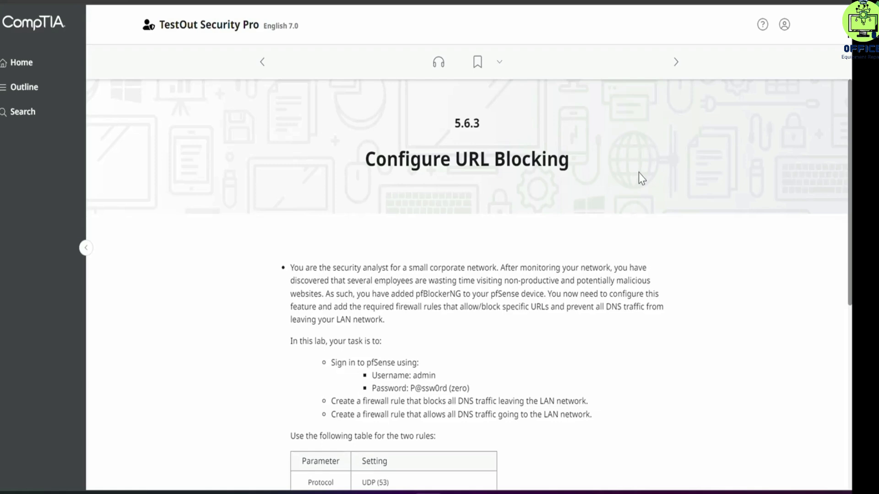
- Start the Configure URL Blocking lab and sign in to pfSense as admin with the account password given in the scenario
scroll(634, 181, "down", 8)
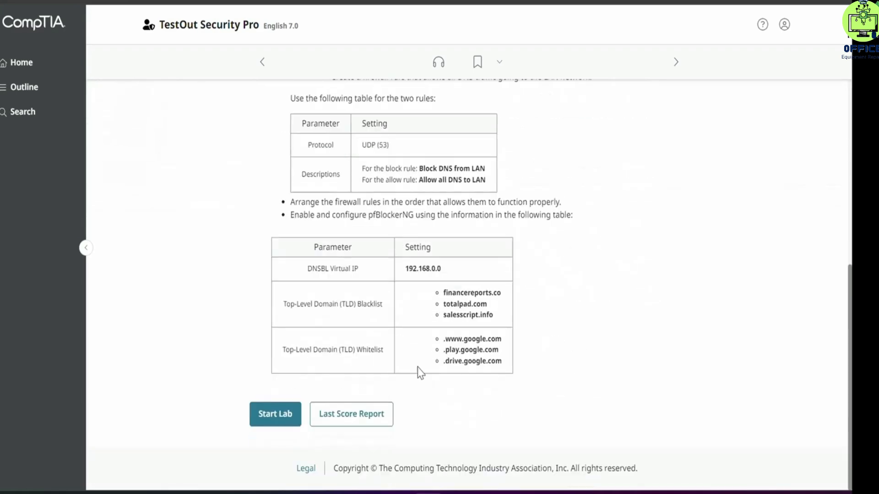
left_click(262, 417)
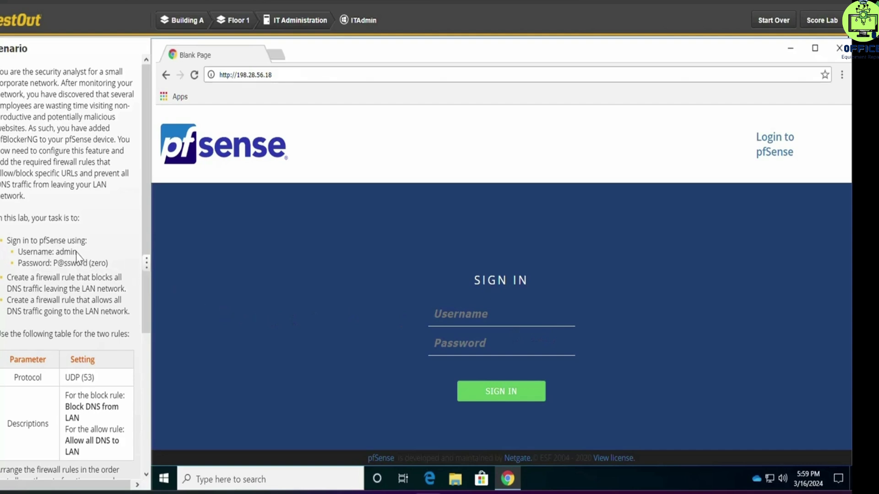
left_click_drag(77, 252, 56, 255)
key("ctrl+c")
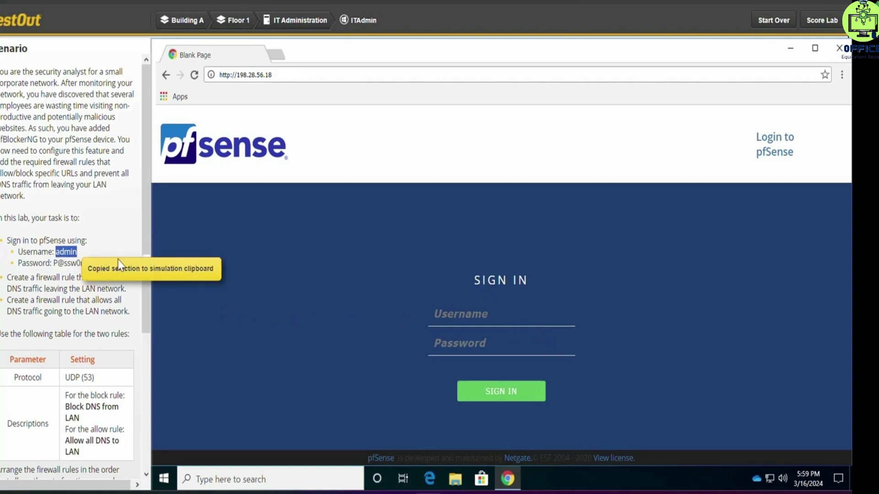
left_click(483, 319)
key("ctrl+v")
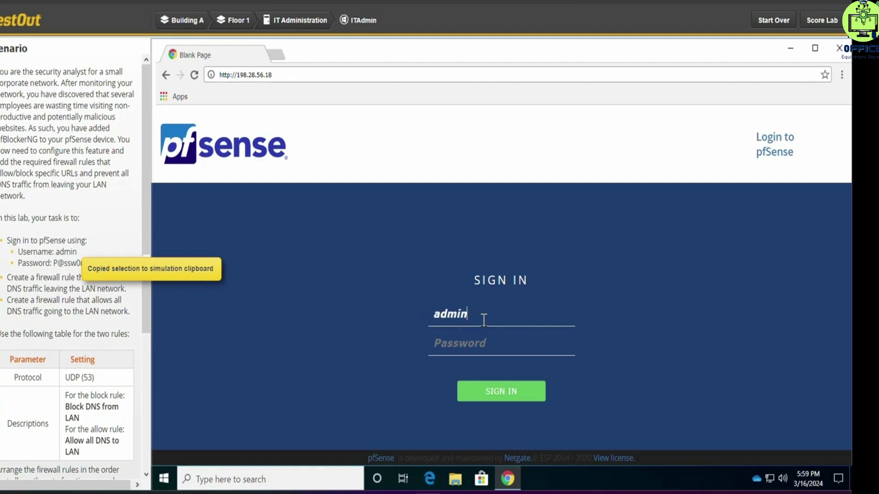
left_click(471, 346)
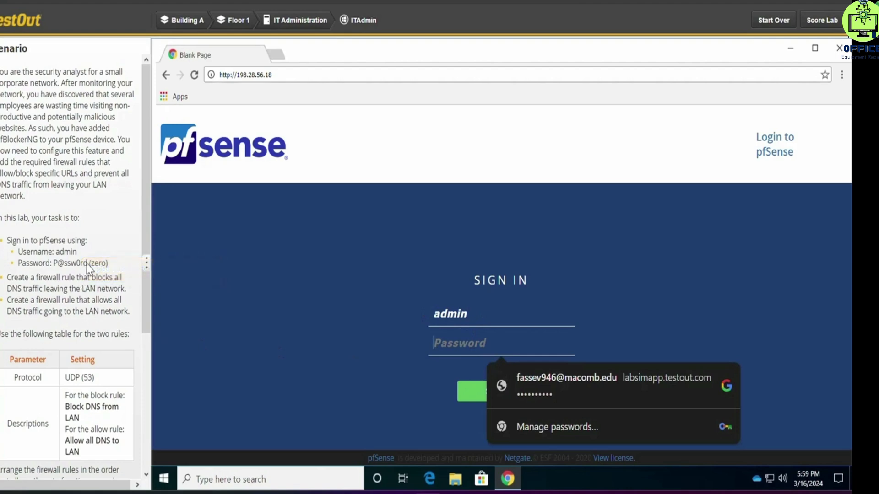
left_click_drag(87, 263, 54, 265)
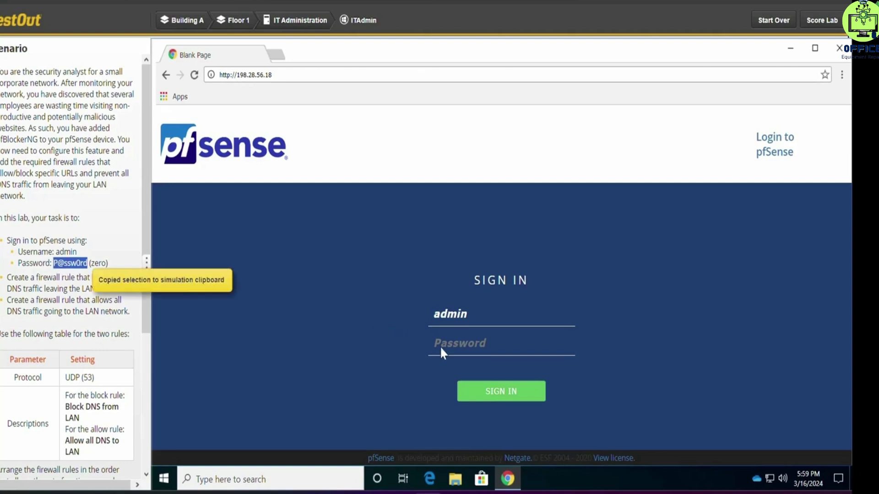
left_click(485, 346)
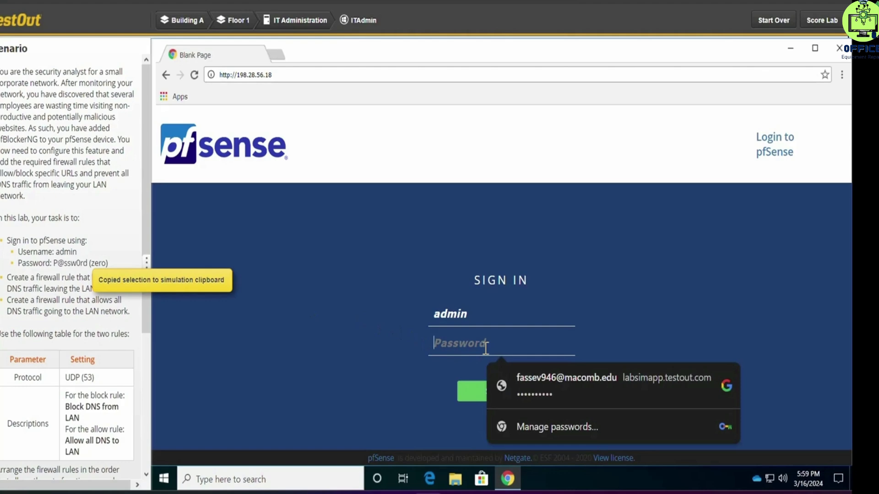
key("ctrl+v")
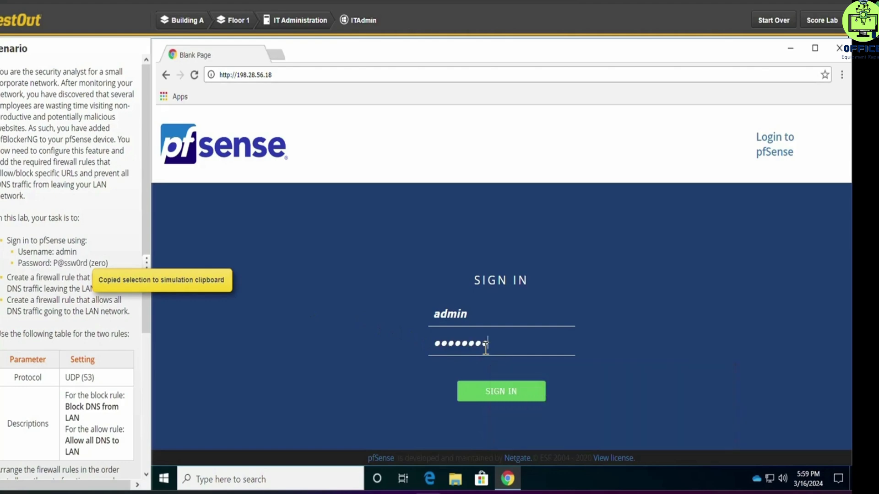
key("Return")
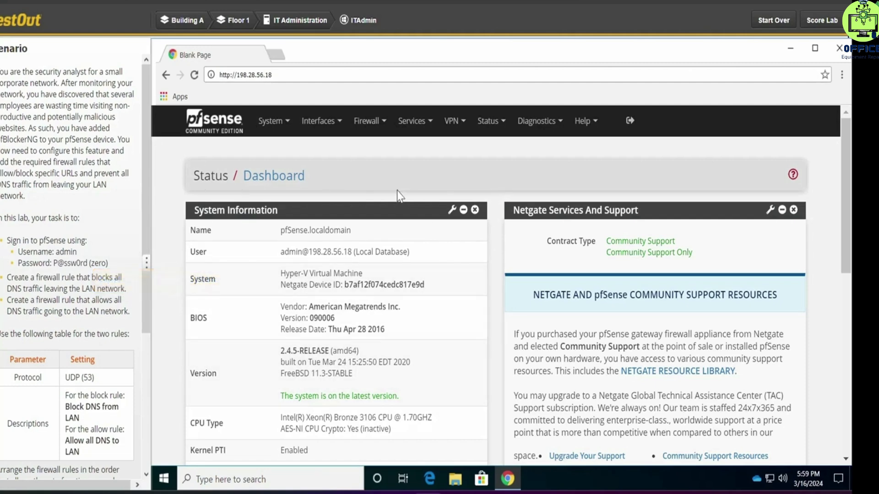
- Add a firewall rule at the beginning of the LAN rules with action Block and protocol UDP
left_click(359, 132)
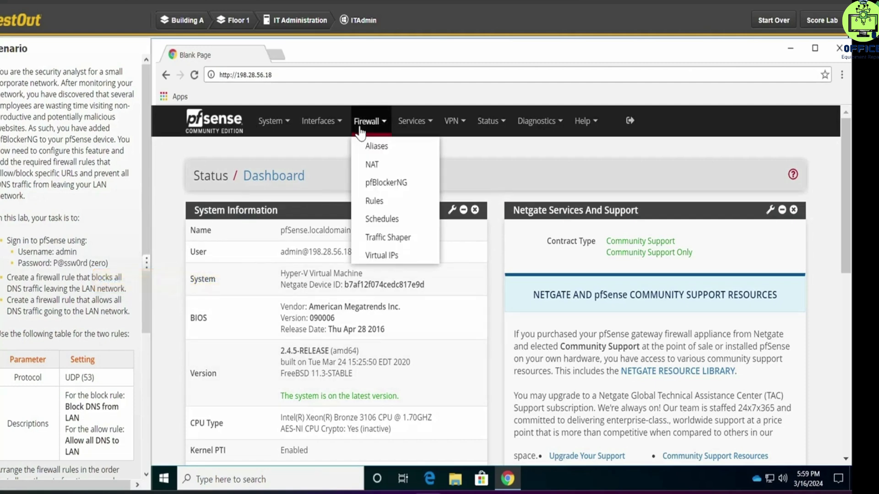
left_click(380, 205)
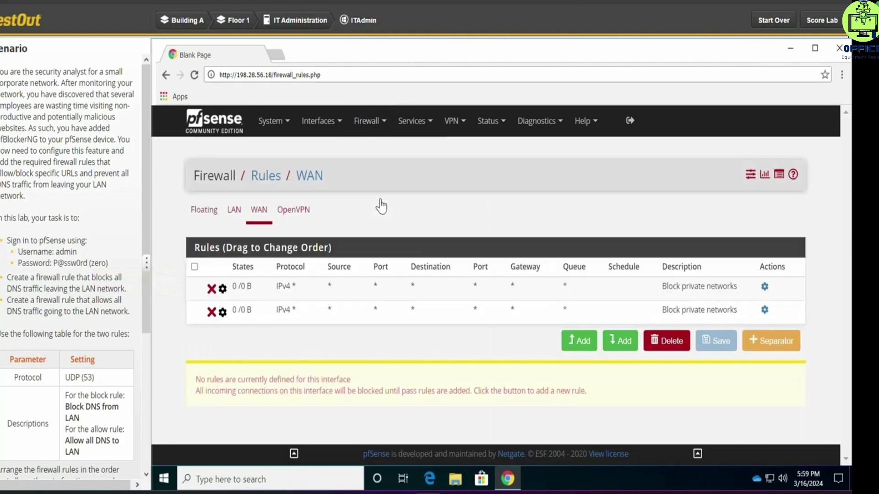
left_click(234, 212)
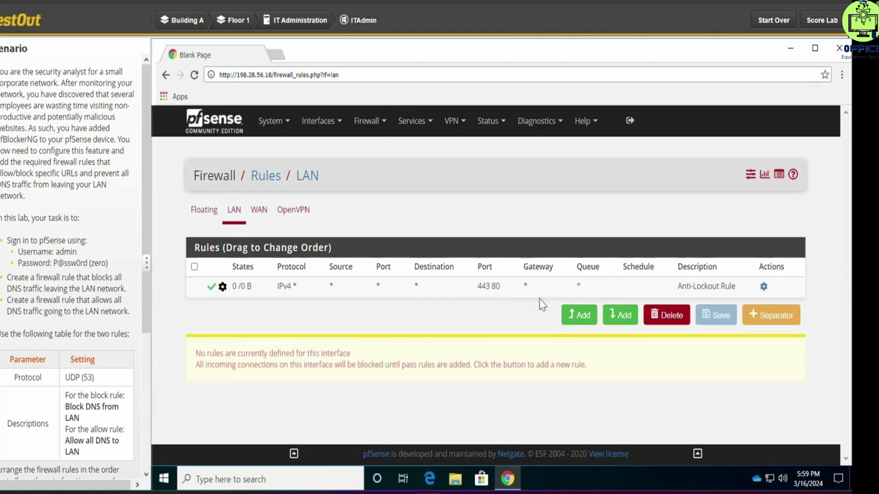
left_click(578, 315)
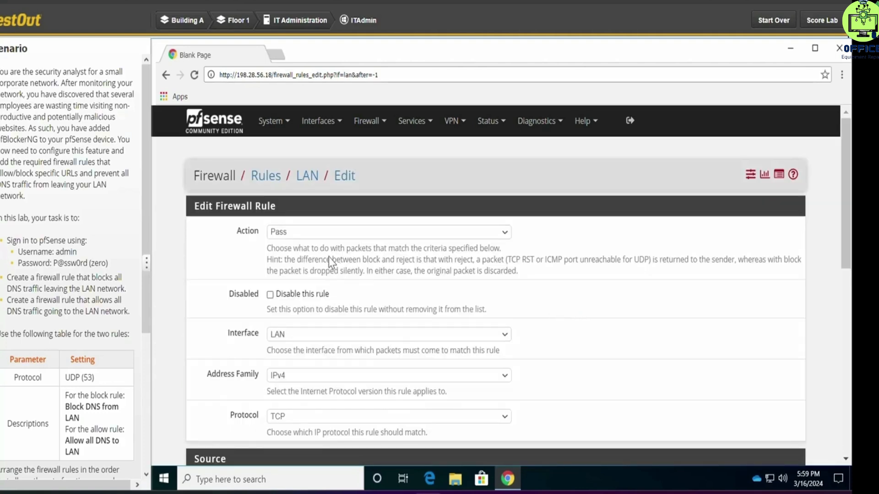
left_click(310, 234)
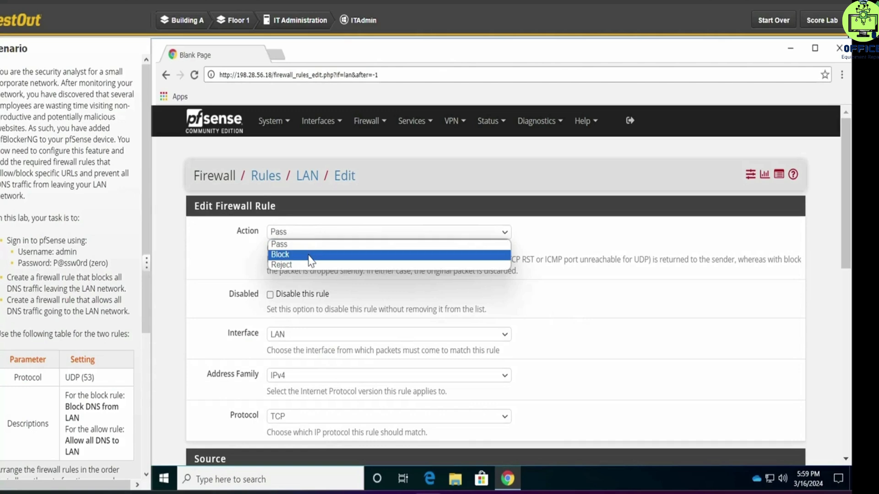
left_click(309, 257)
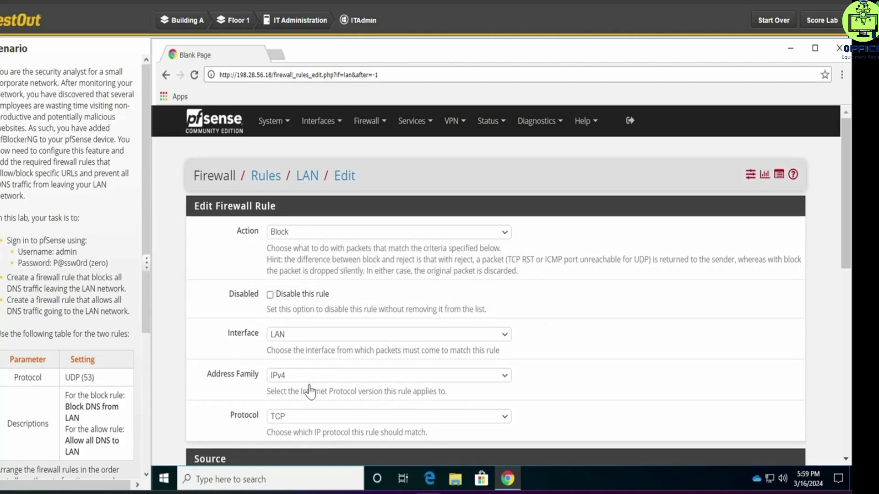
left_click(314, 422)
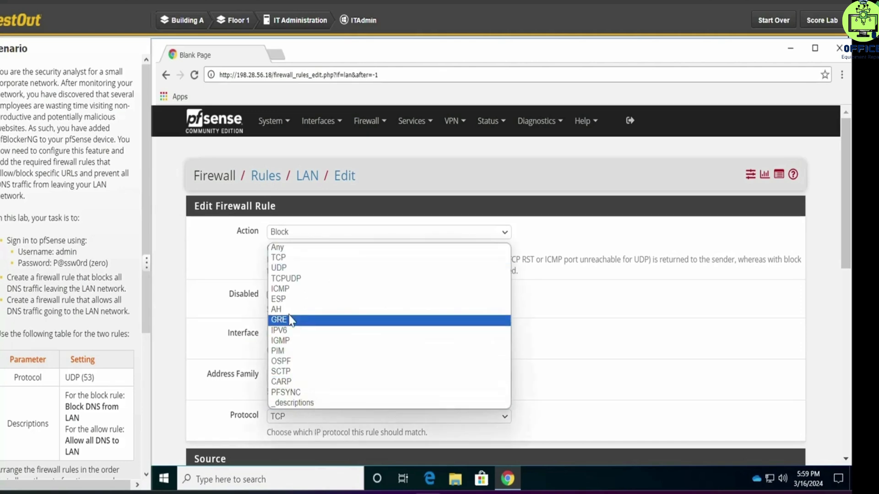
left_click(288, 268)
- Set the block rule's source to LAN net and its destination port range to DNS (53)
scroll(531, 344, "down", 2)
scroll(537, 348, "down", 3)
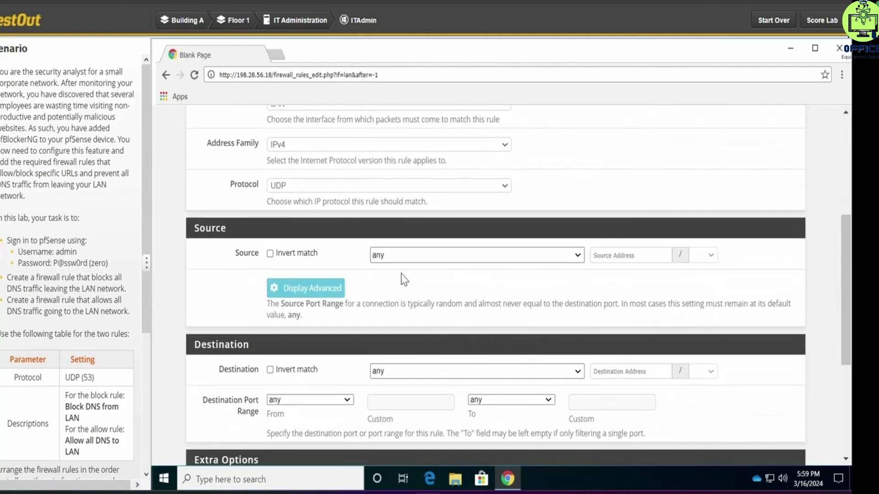
left_click(399, 255)
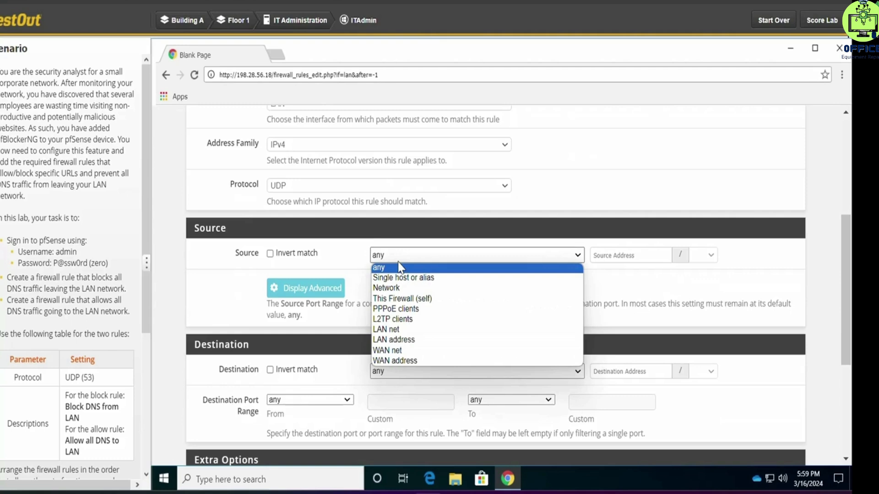
left_click(399, 330)
scroll(400, 331, "down", 2)
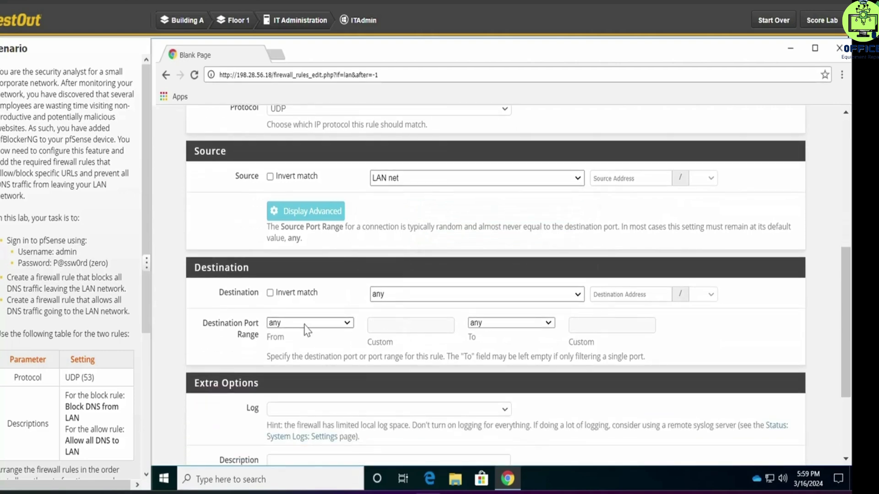
left_click(306, 329)
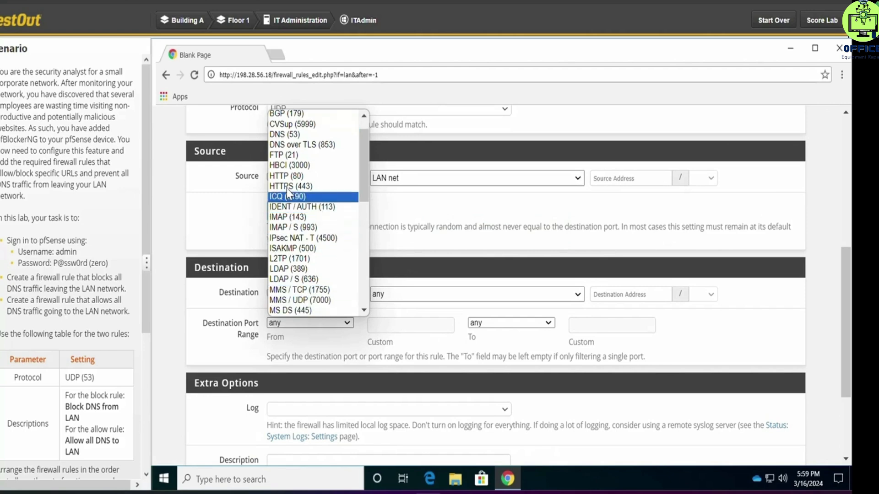
left_click(295, 136)
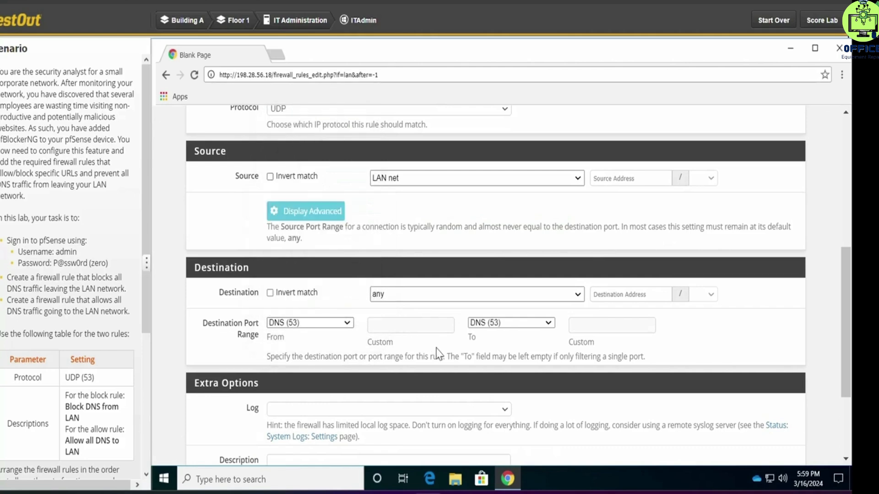
- Describe the rule as "Block DNS from LAN", copied from the scenario, then save it and apply the firewall changes
scroll(446, 355, "down", 2)
scroll(447, 356, "down", 3)
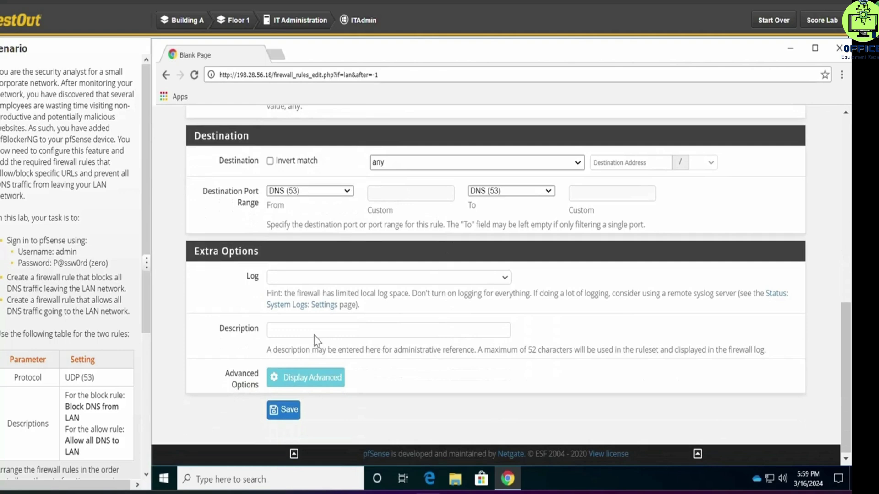
left_click(294, 327)
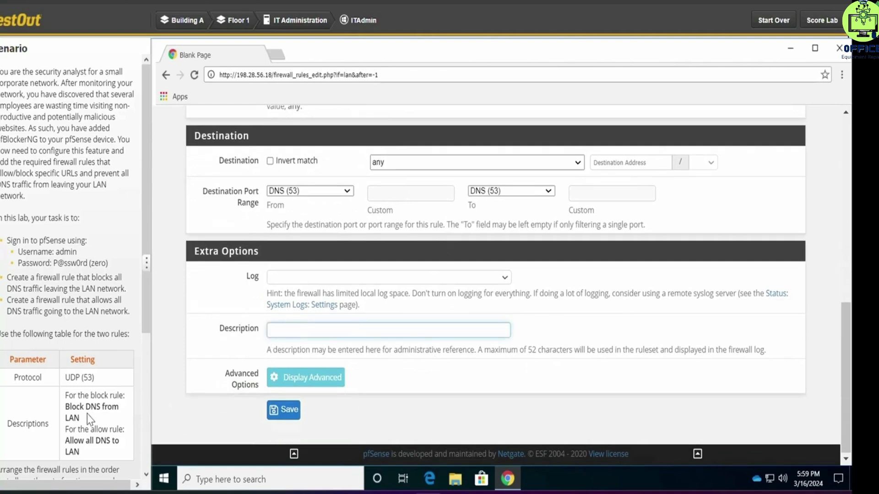
left_click_drag(84, 417, 65, 411)
key("ctrl+c")
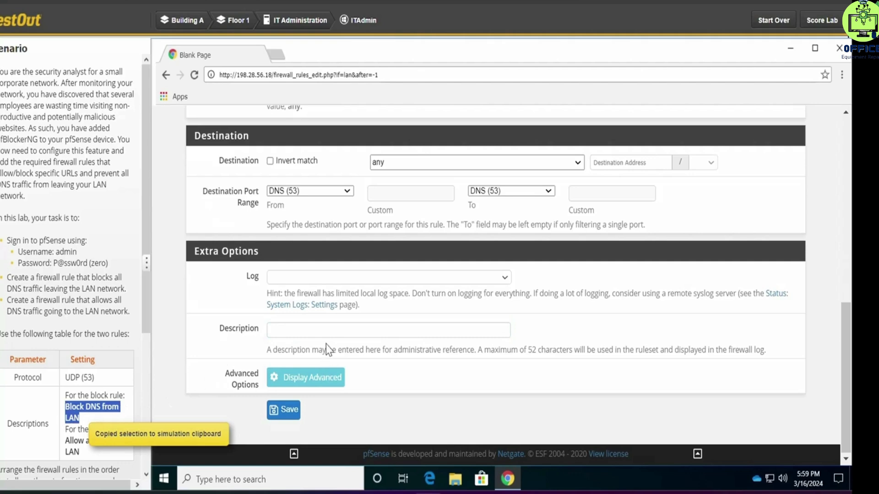
left_click(328, 330)
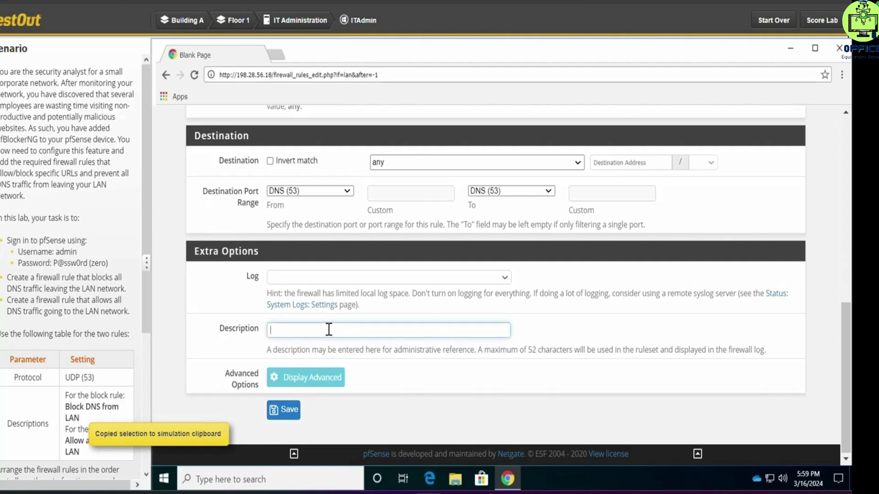
key("ctrl+v")
left_click(291, 406)
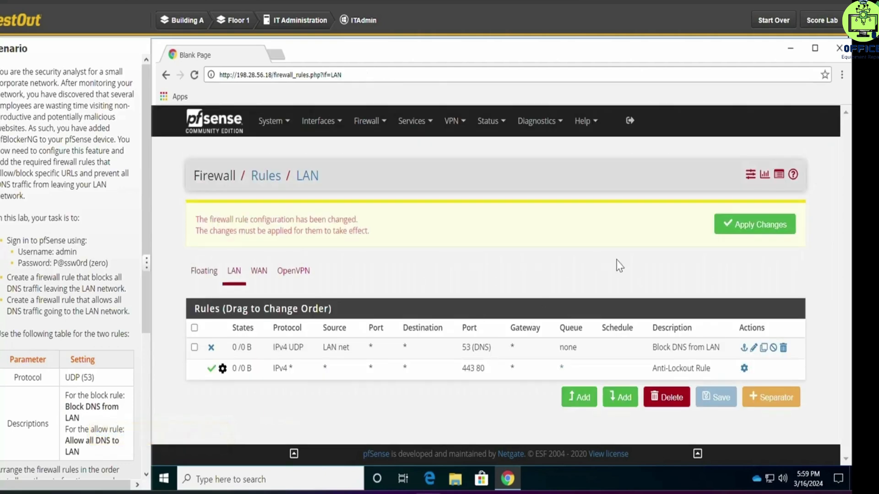
left_click(746, 227)
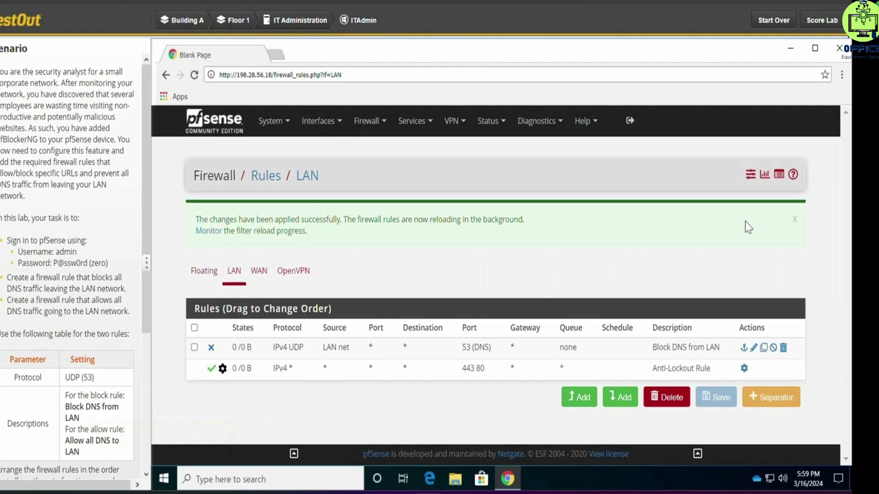
- Add another firewall rule at the beginning of the LAN rules with protocol UDP and destination LAN net
left_click(579, 397)
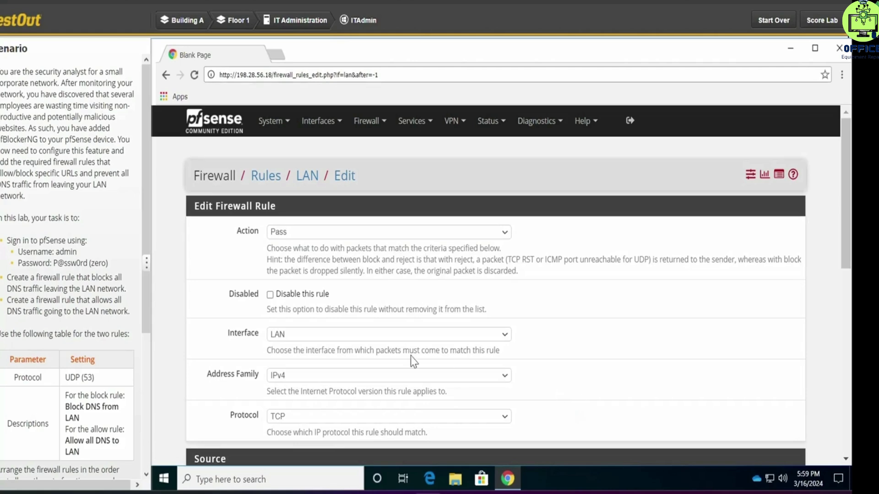
scroll(371, 362, "down", 2)
scroll(368, 365, "down", 2)
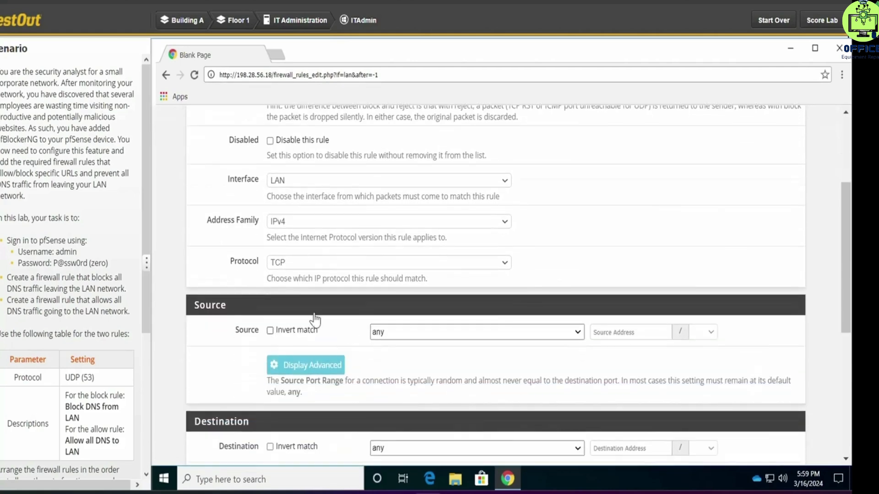
left_click(304, 262)
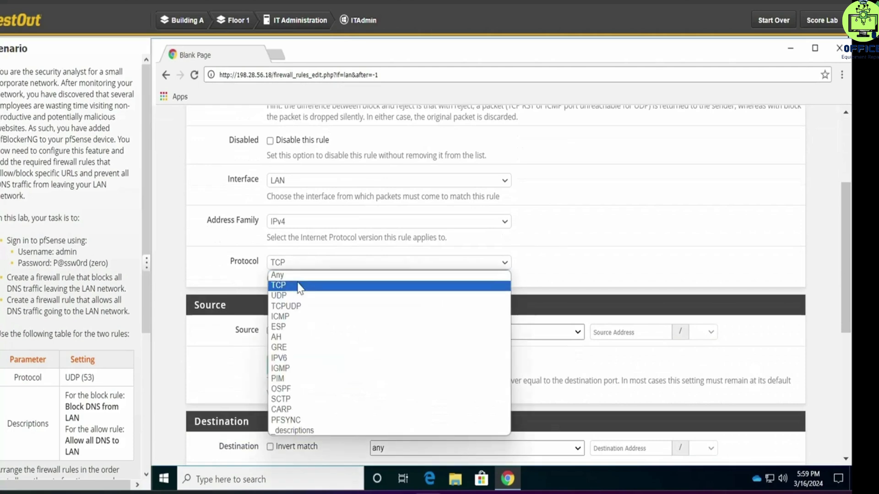
left_click(298, 296)
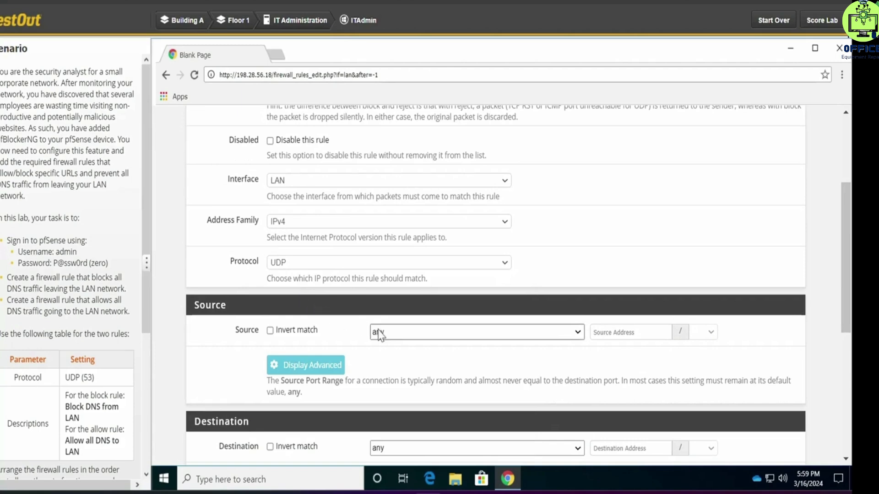
scroll(393, 341, "down", 2)
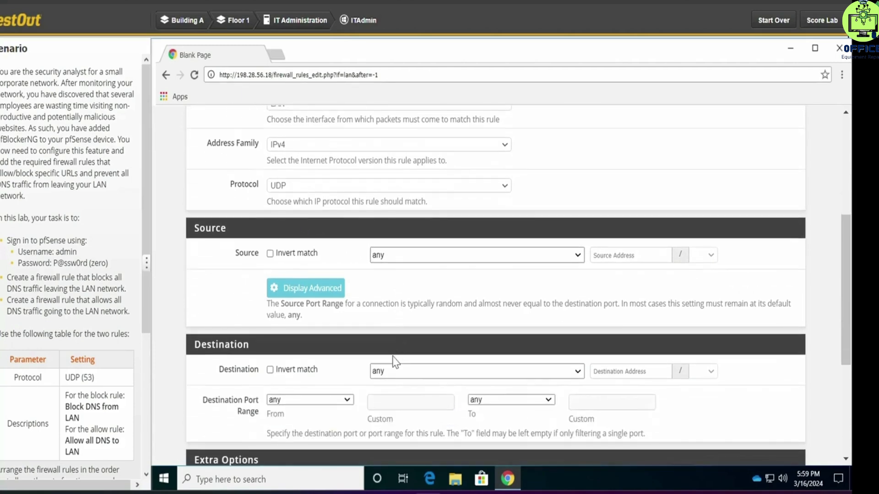
left_click(392, 372)
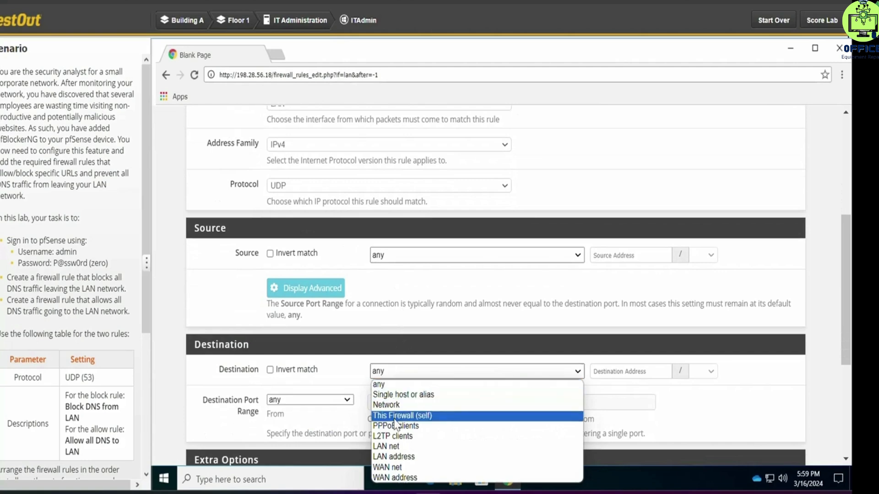
left_click(398, 451)
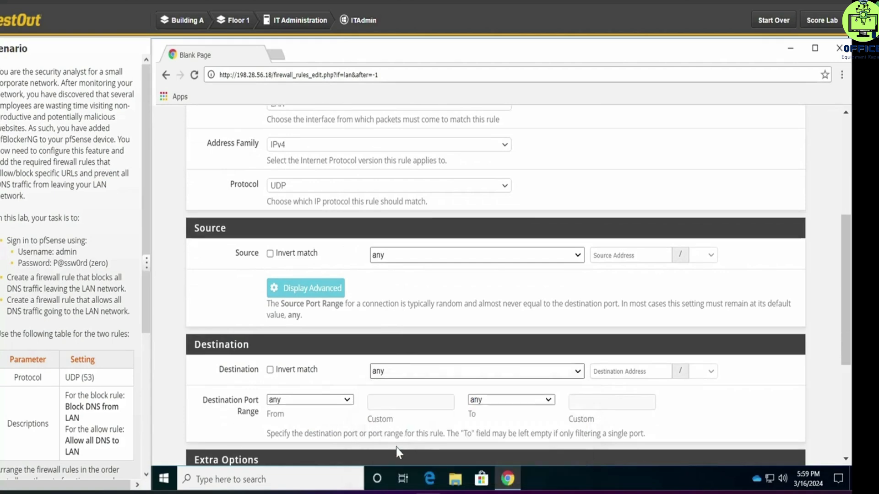
scroll(375, 413, "down", 3)
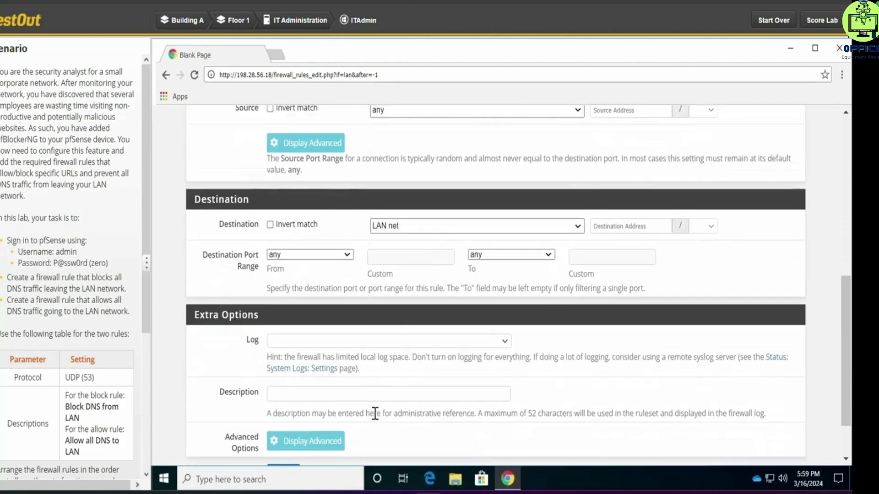
- Set the new LAN rule's destination port range to DNS (53) and its description to "Allow all DNS to LAN", copied from the scenario
left_click(302, 247)
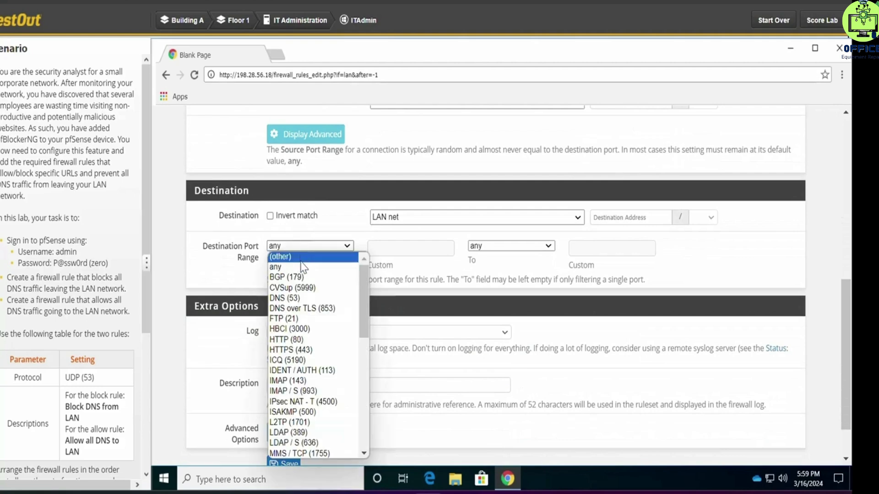
left_click(299, 298)
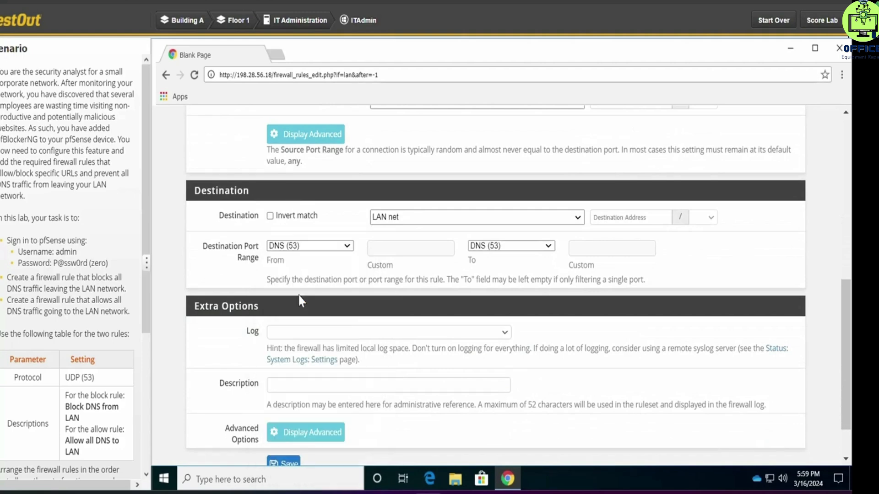
left_click(308, 383)
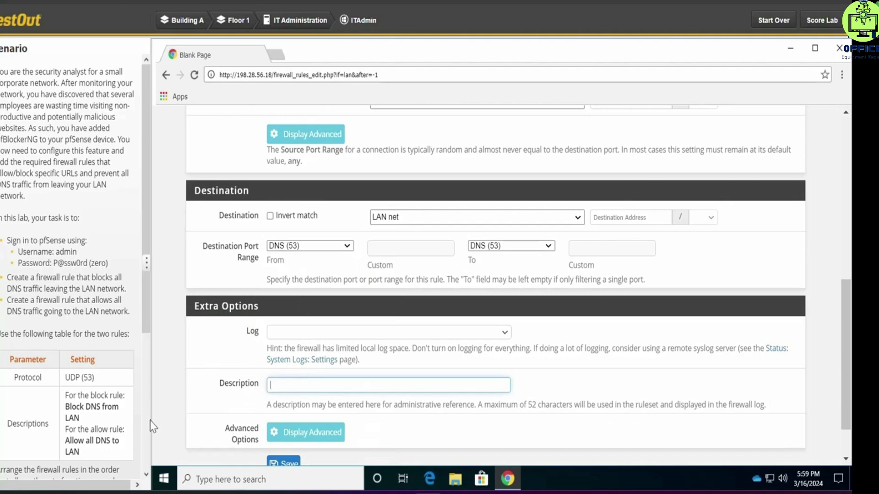
left_click_drag(94, 453, 62, 447)
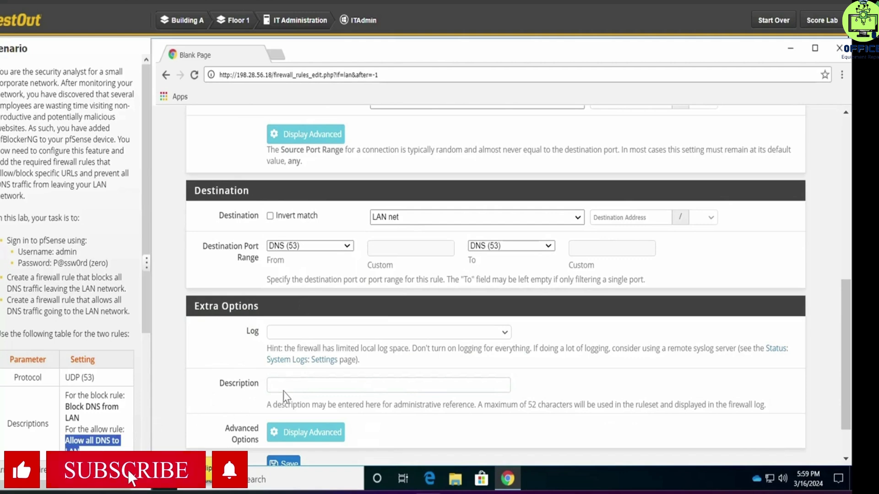
left_click(300, 387)
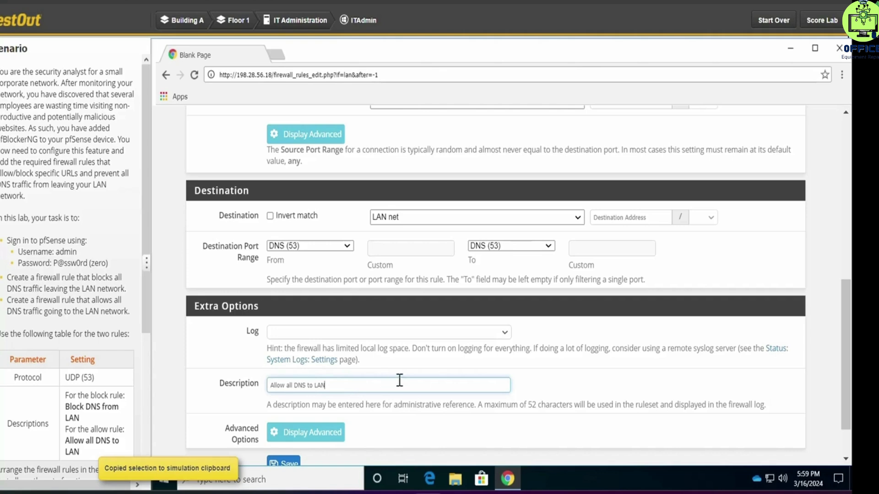
- Save the allow rule and apply the firewall changes
scroll(407, 379, "down", 2)
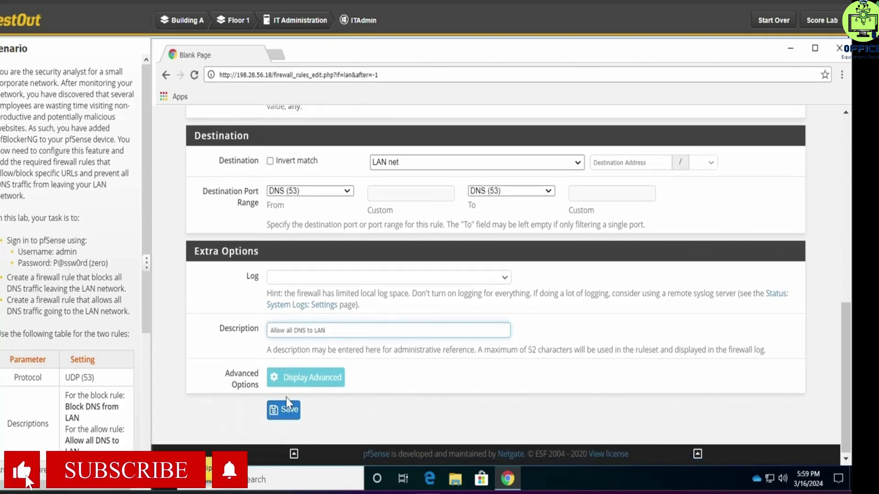
left_click(283, 409)
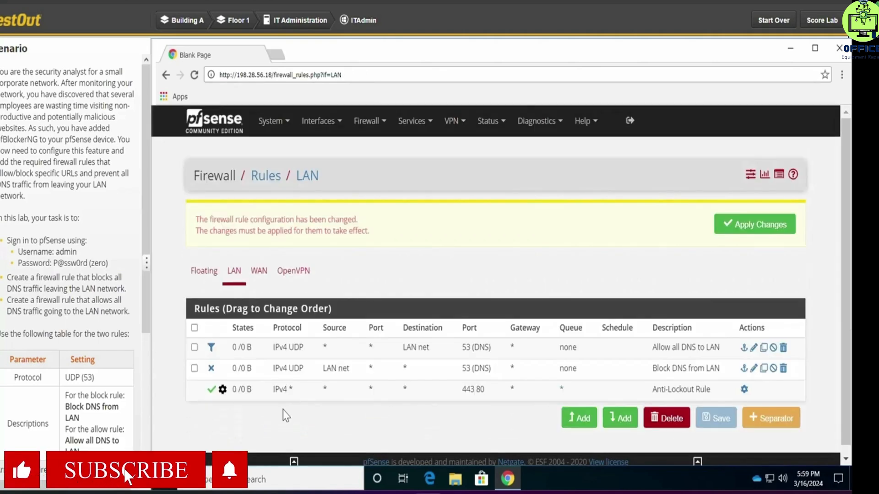
left_click(770, 221)
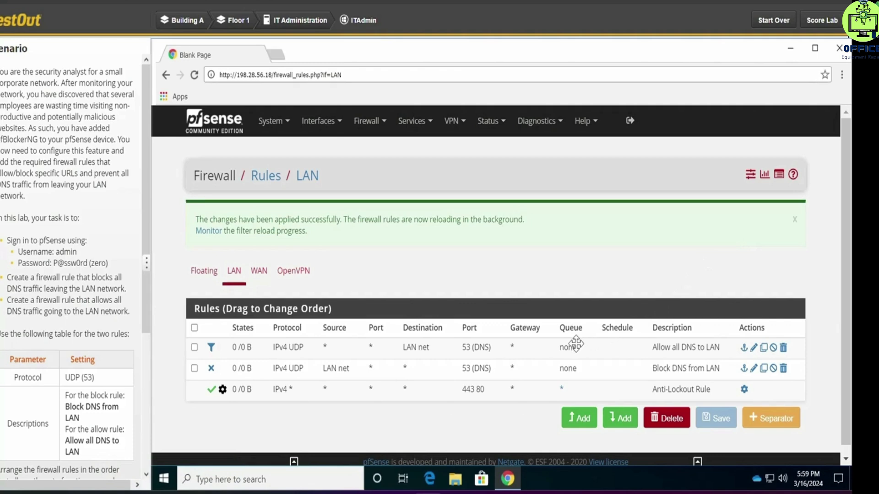
- Reorder the LAN rules to Allow all DNS to LAN, Anti-Lockout Rule, Block DNS from LAN, then save and apply the order
left_click_drag(576, 343, 576, 368)
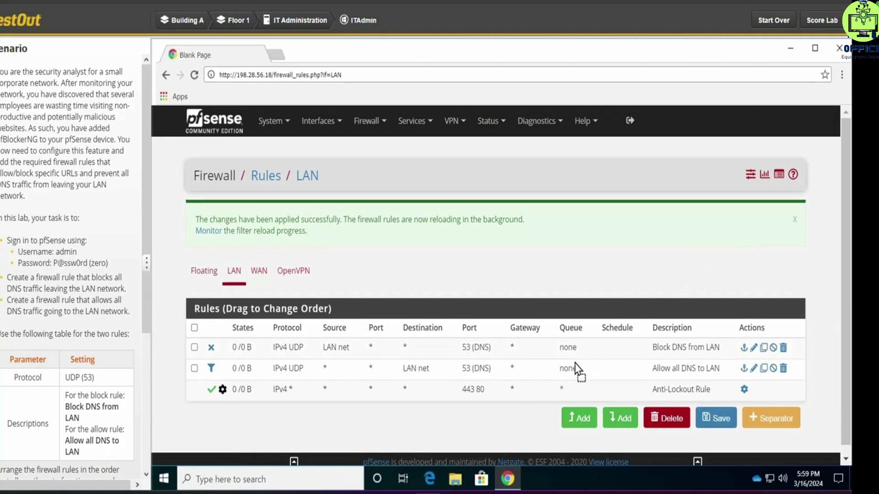
left_click_drag(580, 346, 581, 382)
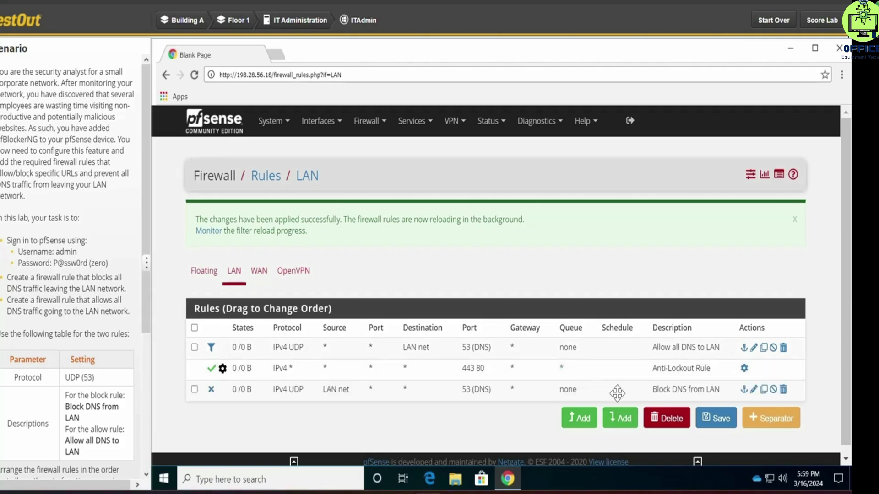
left_click(717, 422)
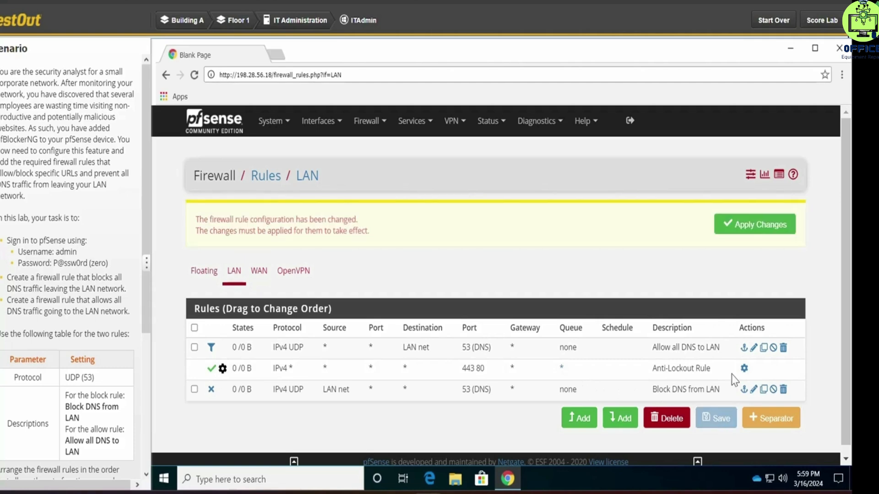
left_click(759, 229)
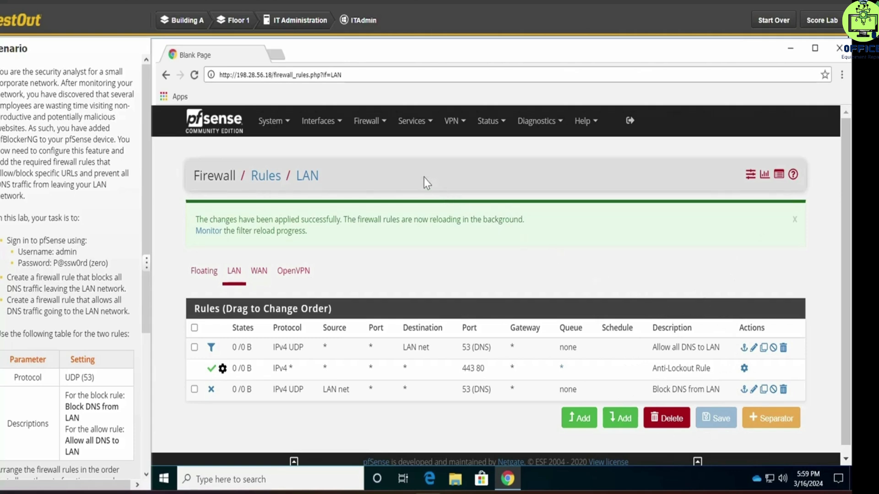
- Enable pfBlockerNG in its general settings under the firewall features and save the settings
left_click(375, 130)
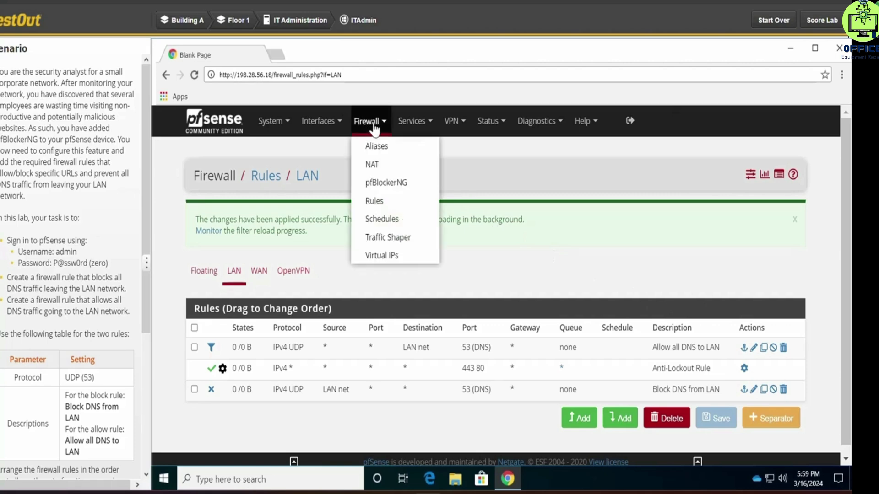
left_click(386, 184)
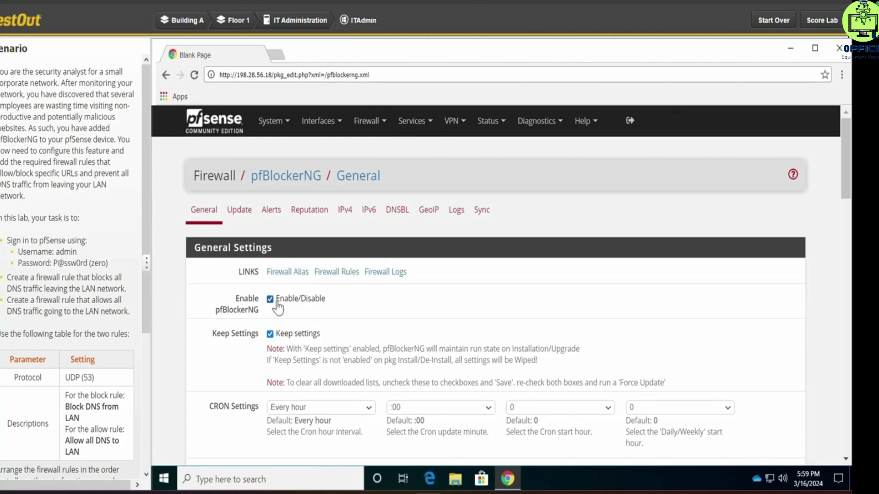
scroll(409, 373, "down", 1)
scroll(408, 373, "down", 10)
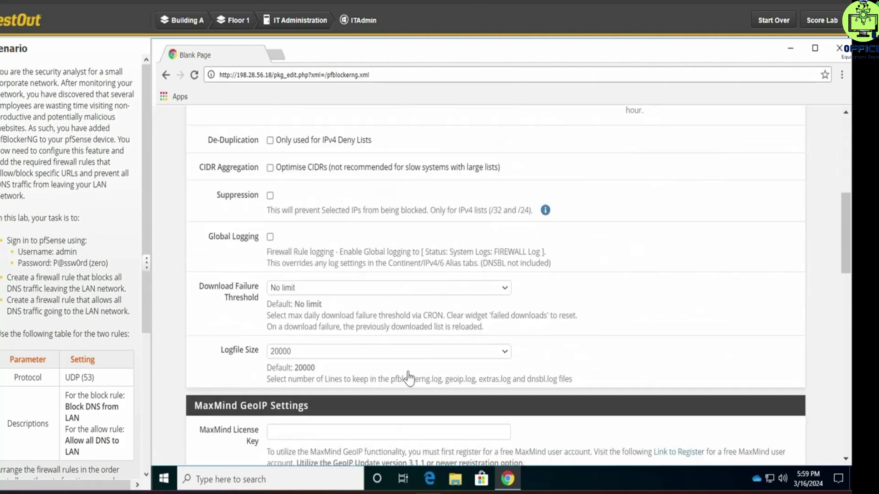
scroll(375, 394, "down", 7)
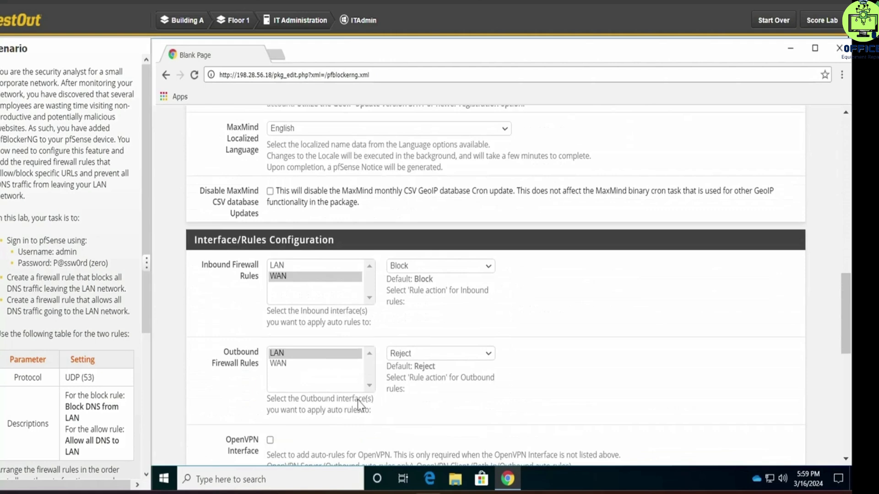
scroll(319, 418, "down", 3)
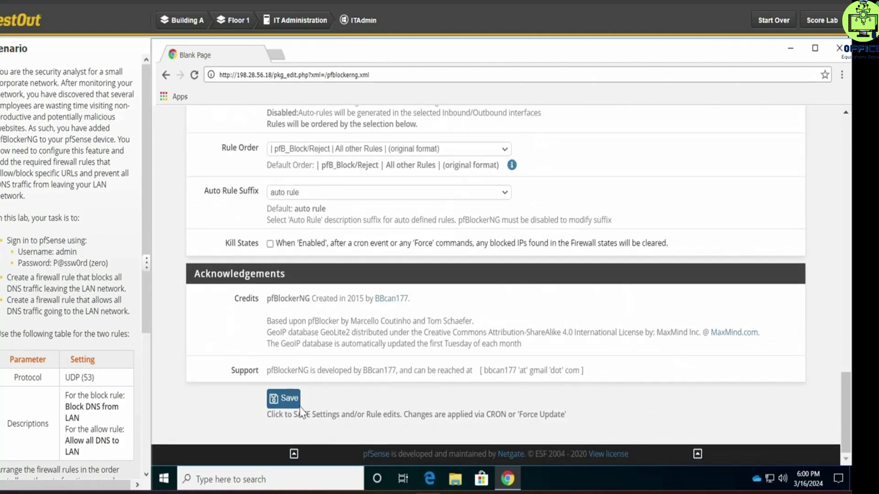
left_click(289, 399)
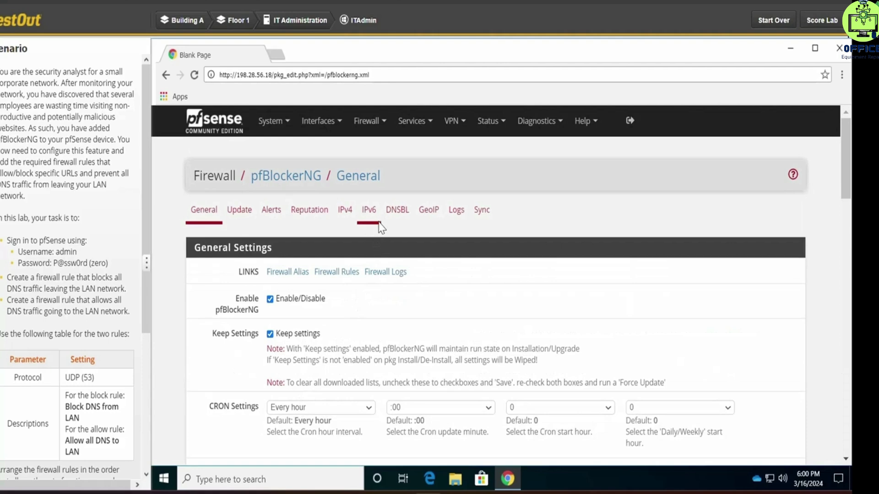
- Enable DNSBL in pfBlockerNG and set the DNSBL Virtual IP to 192.168.0.0, copied from the scenario table
left_click(405, 216)
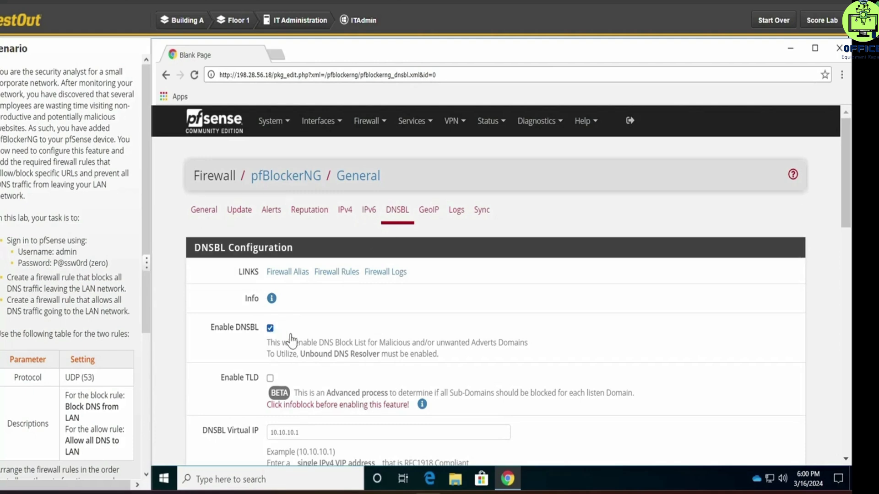
scroll(364, 352, "down", 1)
scroll(366, 353, "down", 2)
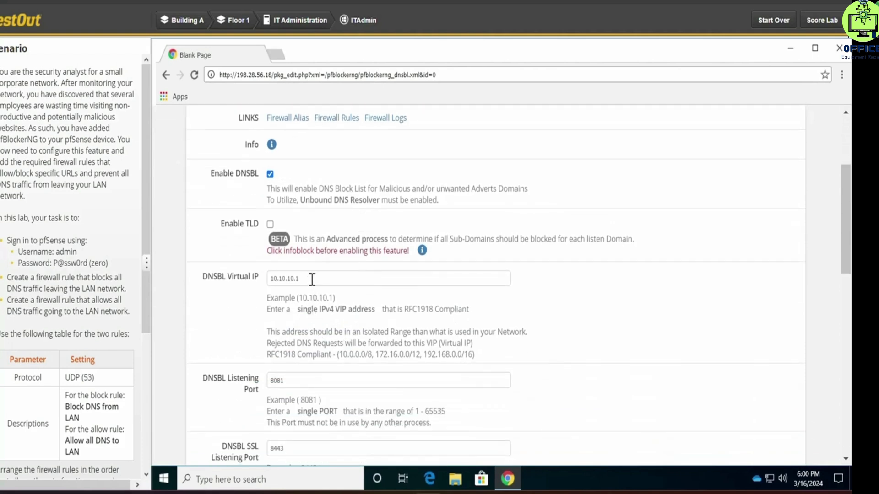
left_click_drag(311, 279, 220, 271)
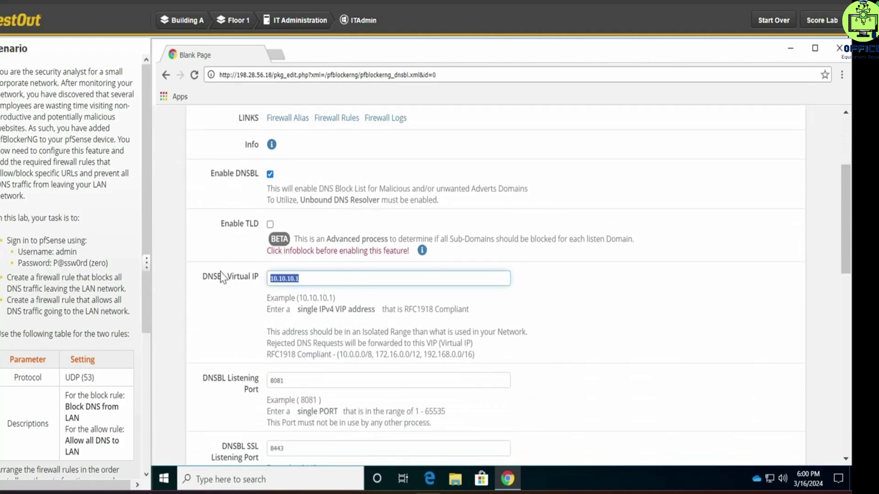
key("BackSpace")
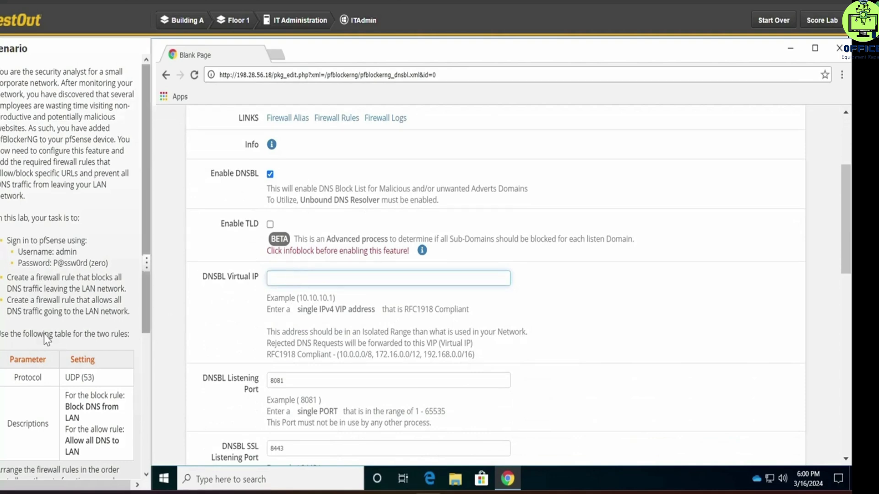
scroll(48, 343, "down", 3)
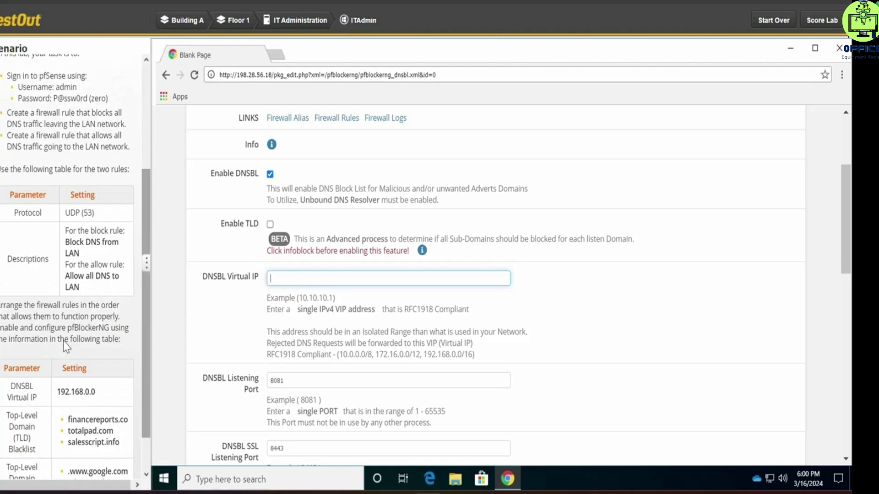
scroll(77, 373, "down", 1)
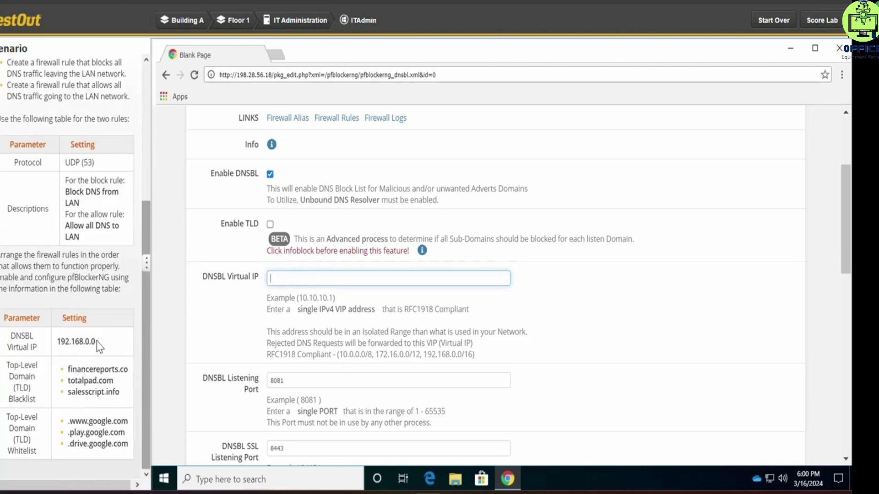
left_click_drag(94, 342, 55, 339)
key("ctrl+c")
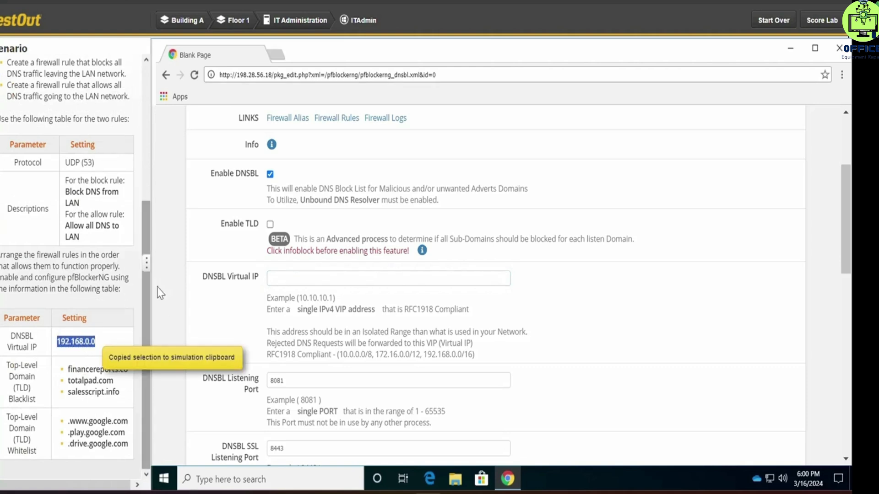
left_click(286, 273)
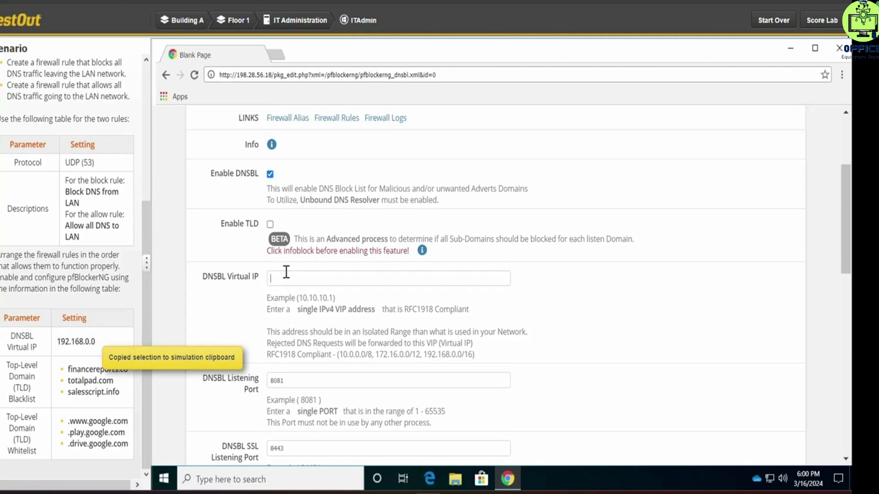
key("ctrl+v")
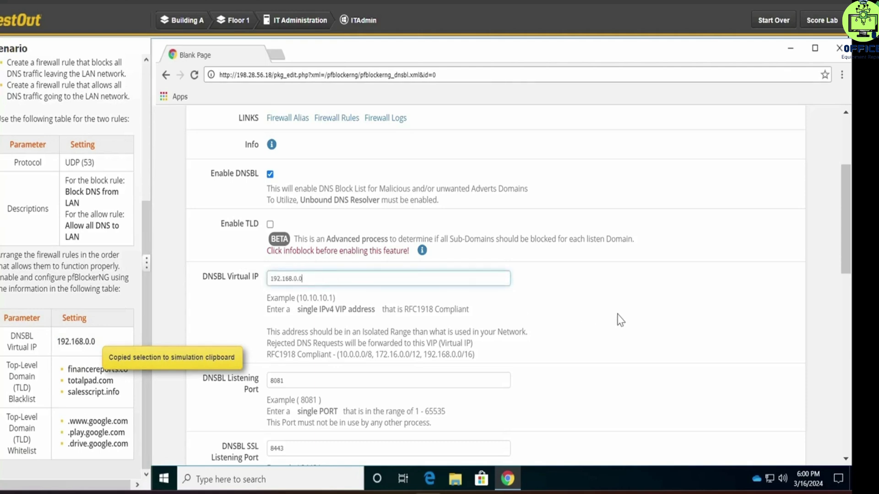
- Fill the DNSBL TLD Blacklist with financereports.co, totalpad.com and salesscript.info, copied from the scenario table
scroll(622, 325, "down", 7)
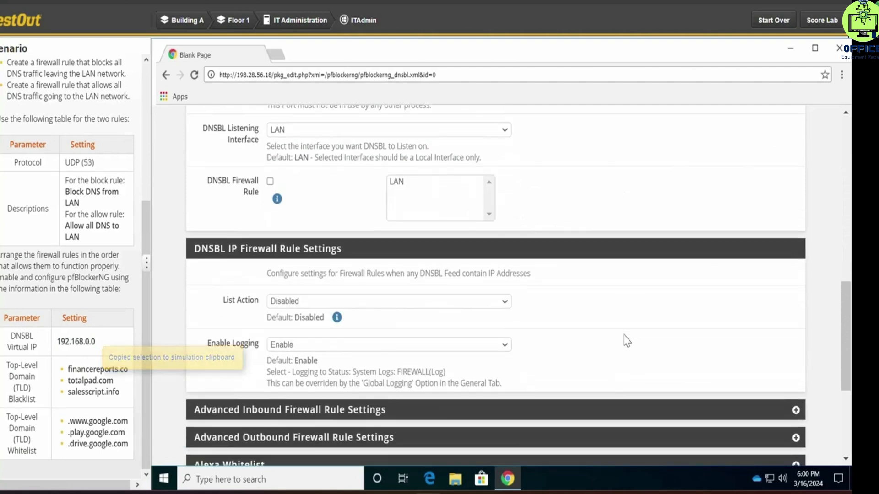
scroll(626, 341, "down", 4)
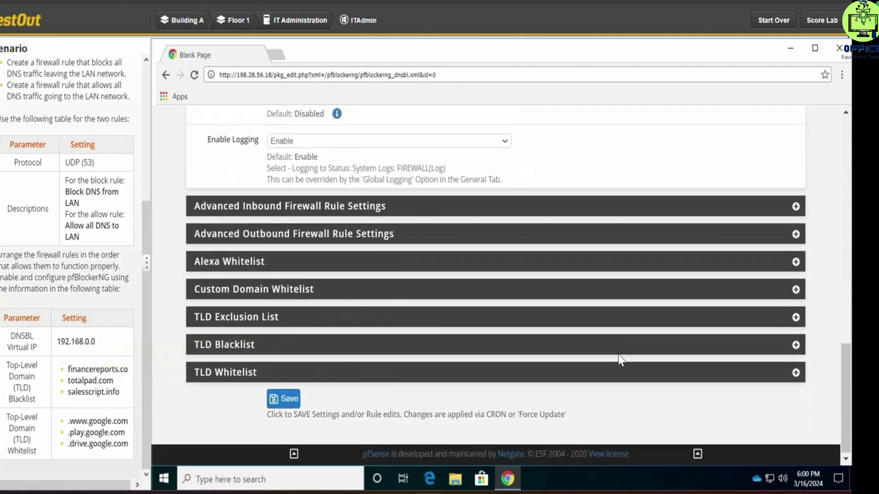
left_click(795, 345)
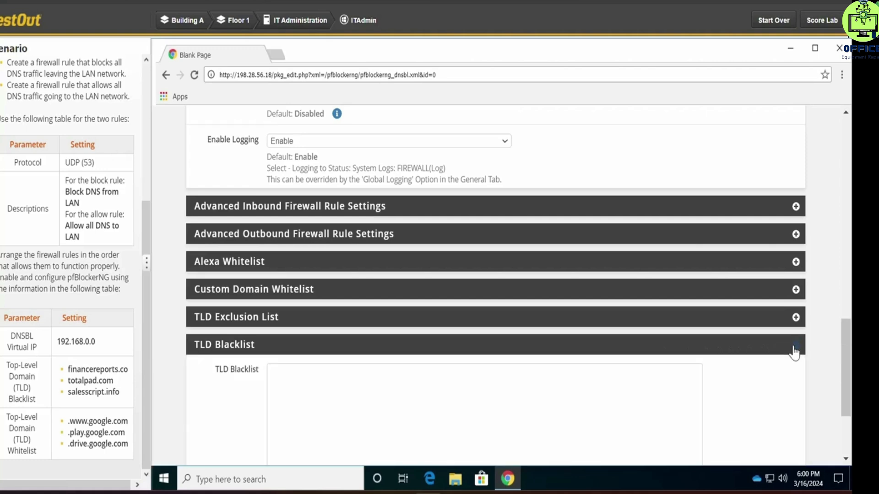
scroll(495, 354, "down", 3)
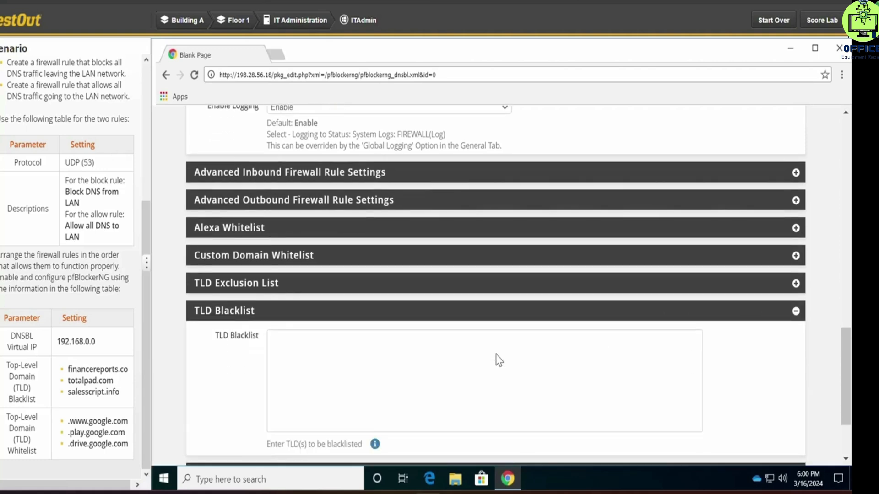
left_click(333, 288)
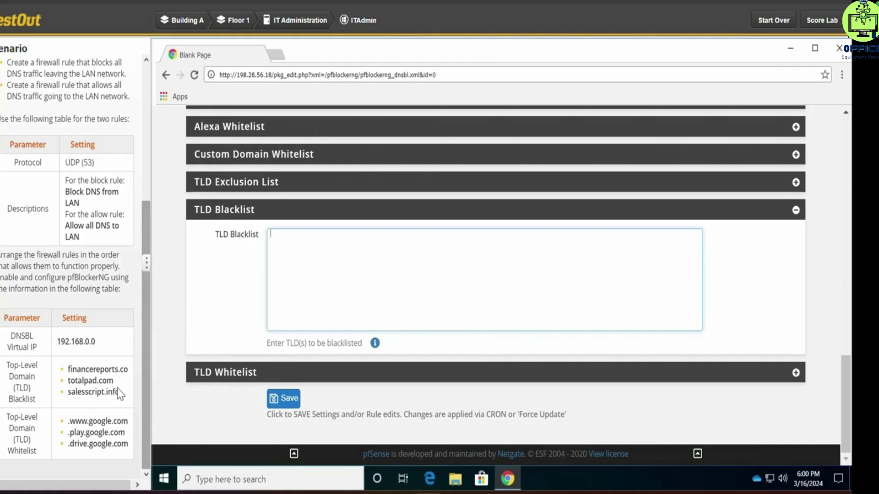
left_click_drag(123, 392, 66, 373)
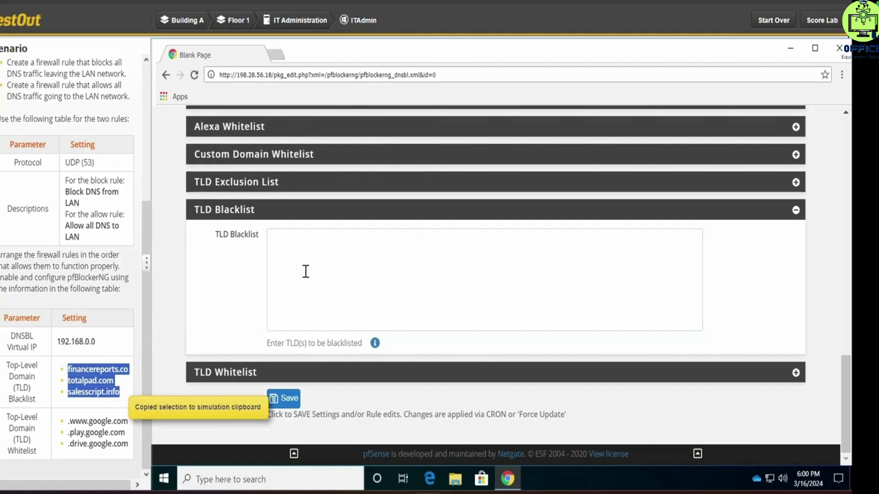
left_click(338, 263)
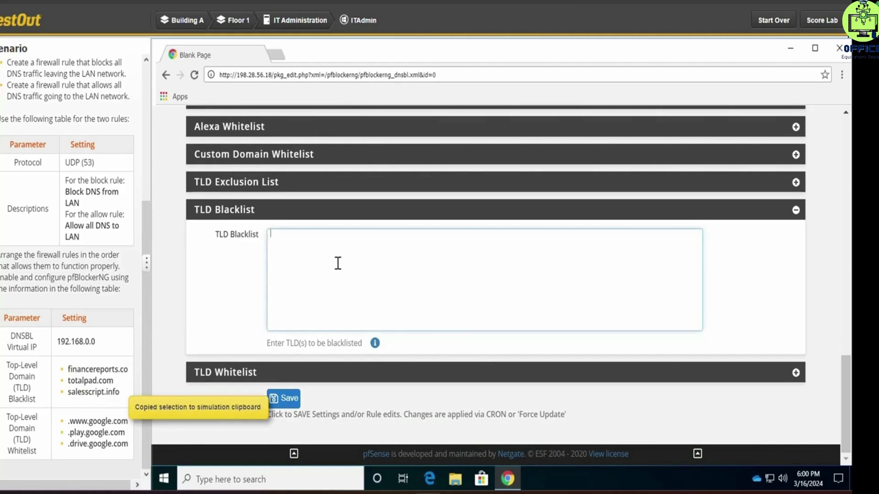
key("ctrl+v")
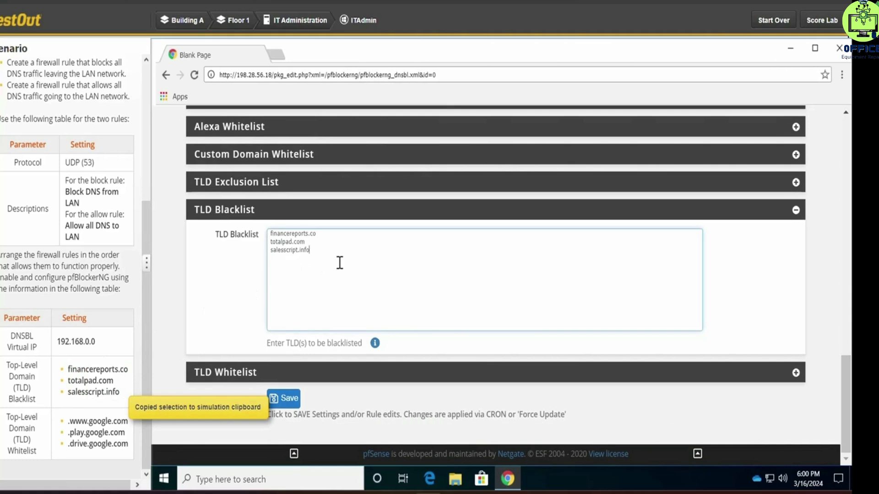
left_click(794, 374)
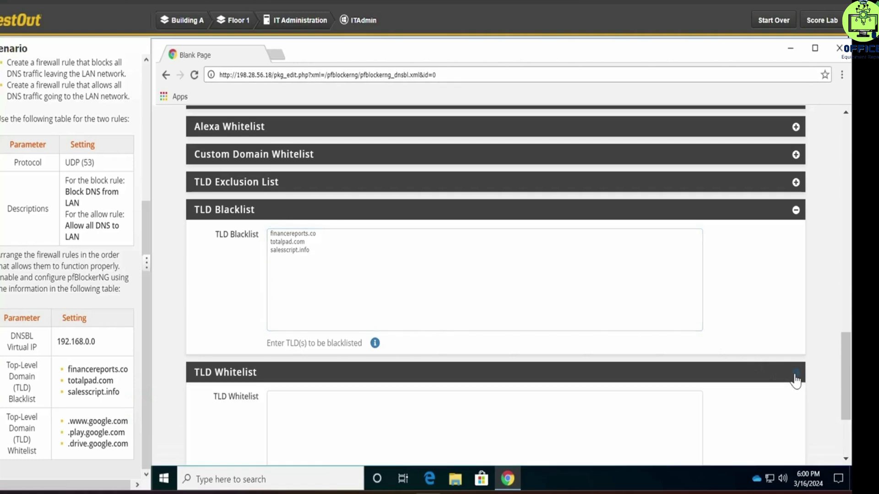
scroll(575, 404, "down", 3)
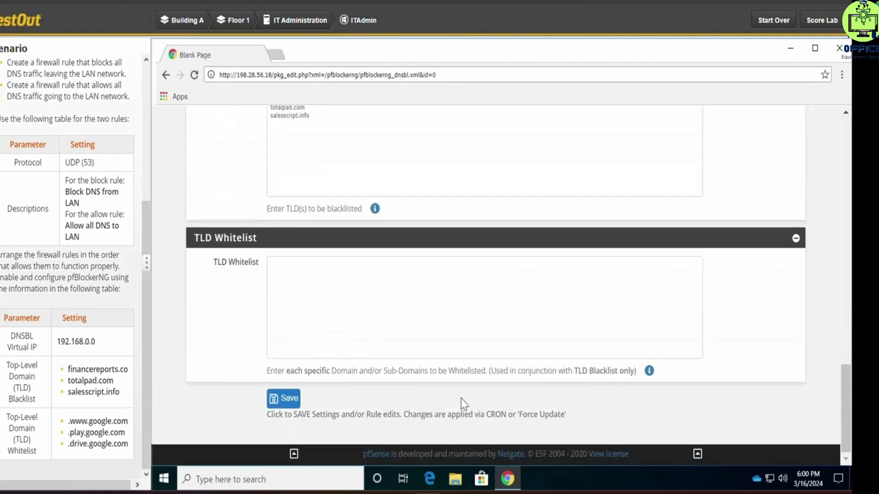
left_click(365, 304)
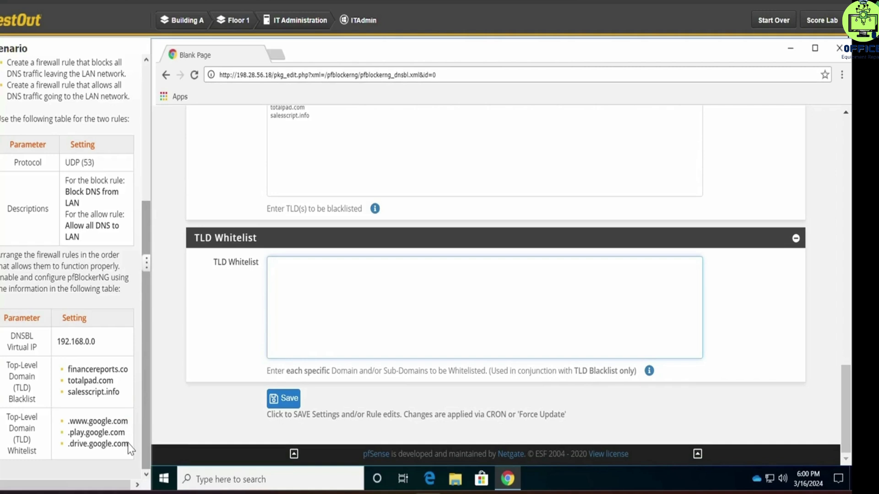
left_click_drag(129, 446, 83, 437)
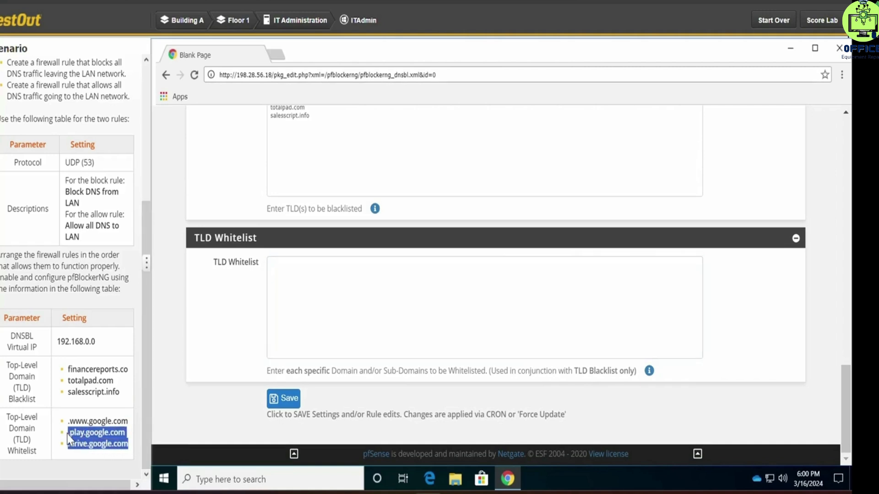
left_click_drag(66, 432, 66, 427)
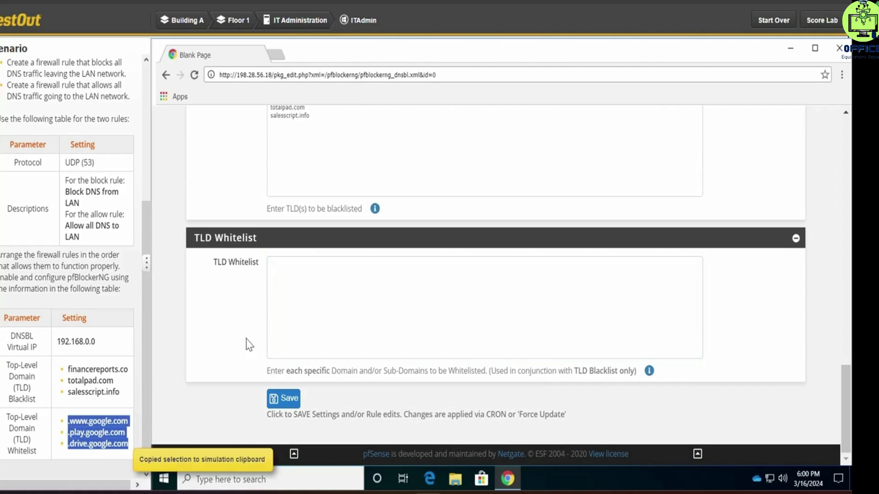
left_click(384, 303)
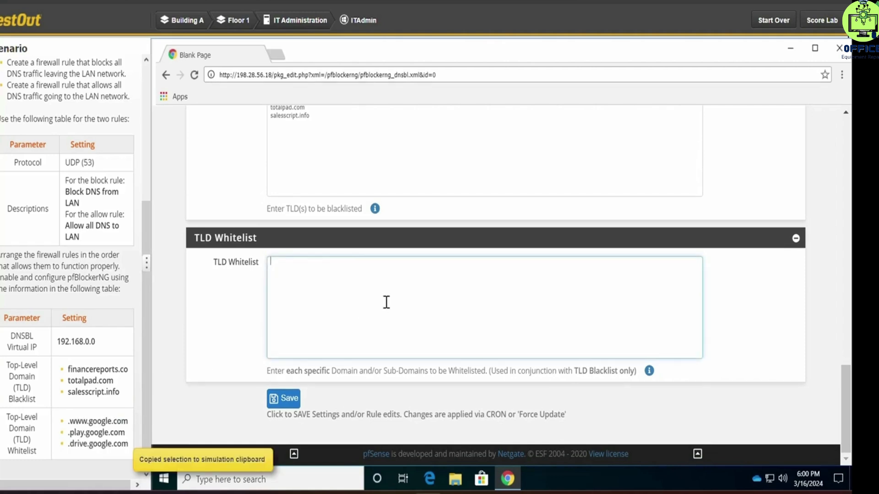
key("ctrl+v")
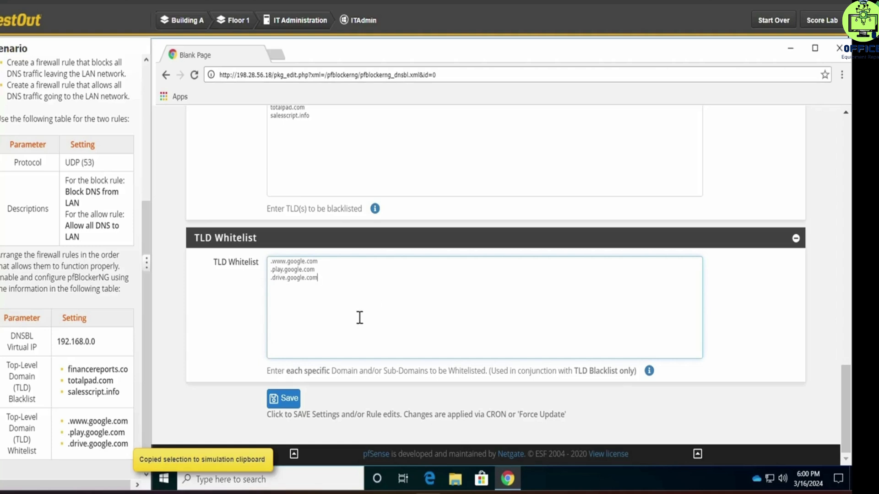
- Save the pfBlockerNG DNSBL settings and submit the lab for scoring
left_click(292, 402)
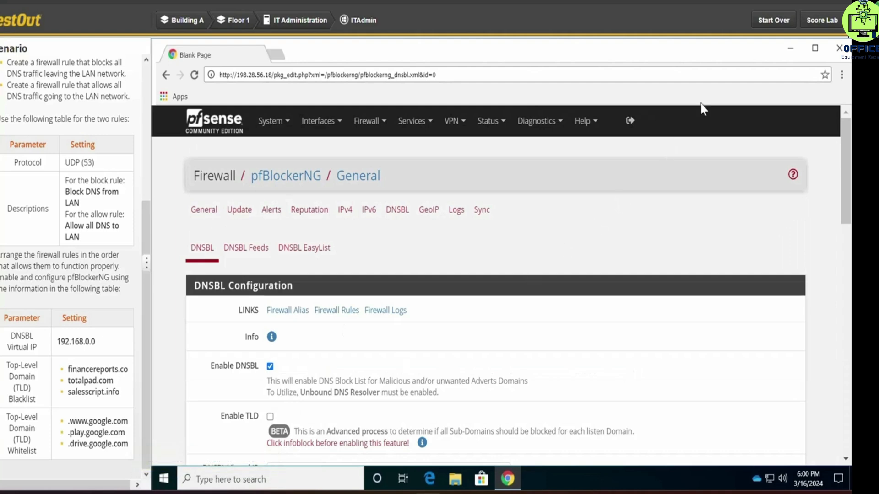
left_click(818, 23)
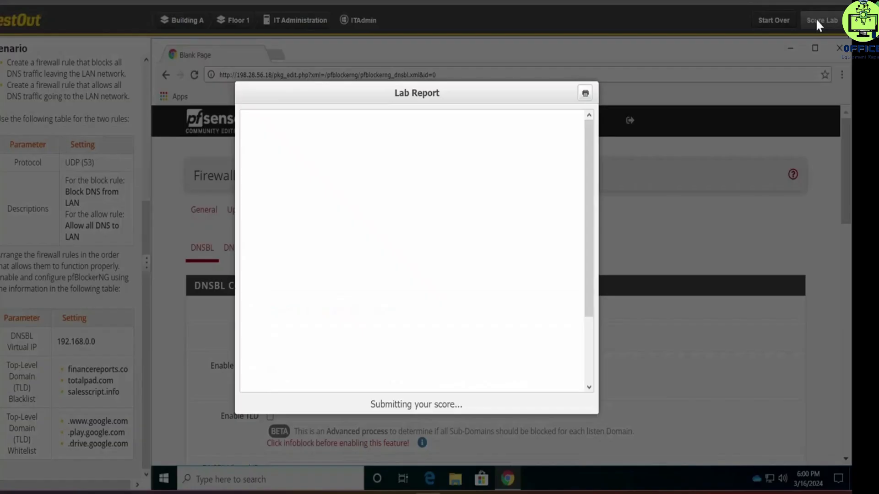